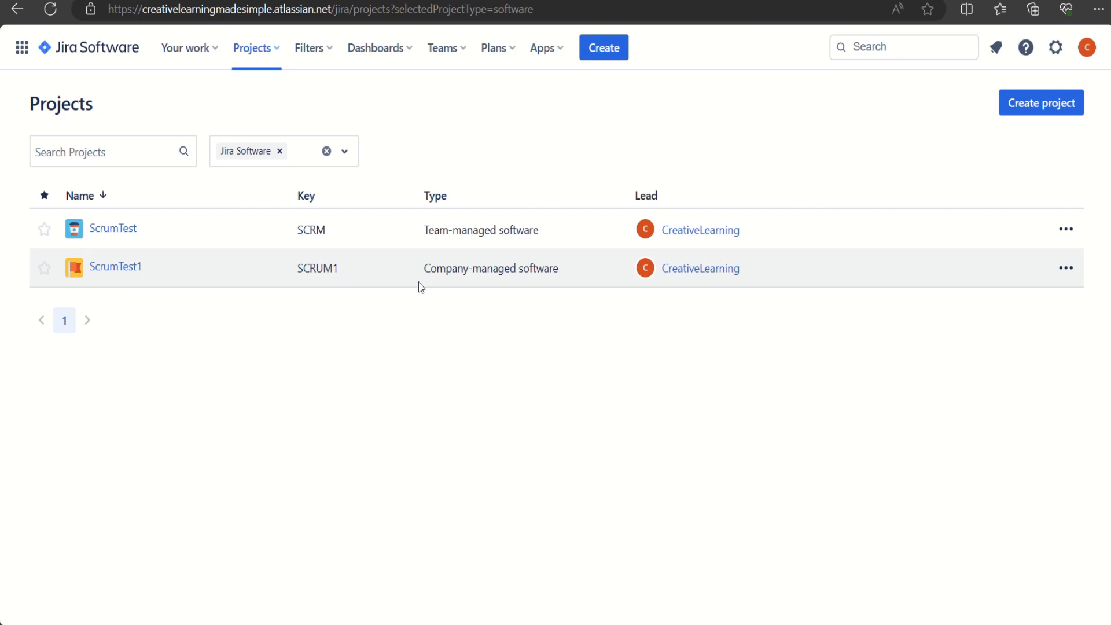
# - Open the company-managed ScrumTest1 project from the project list
pyautogui.click(123, 272)
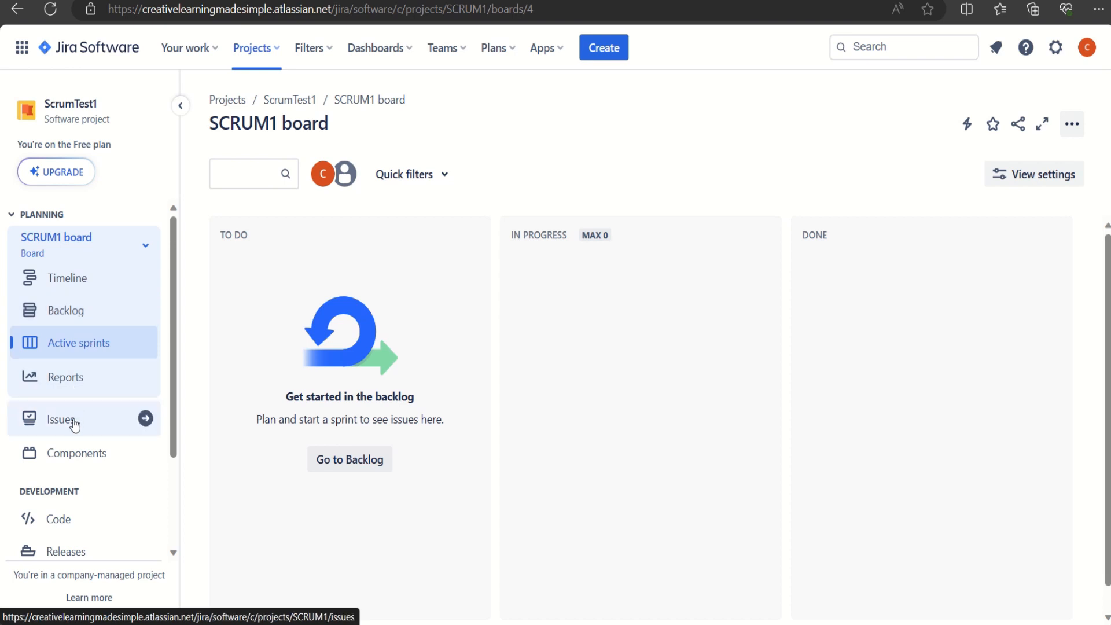
pyautogui.moveTo(176, 325); pyautogui.dragTo(175, 408)
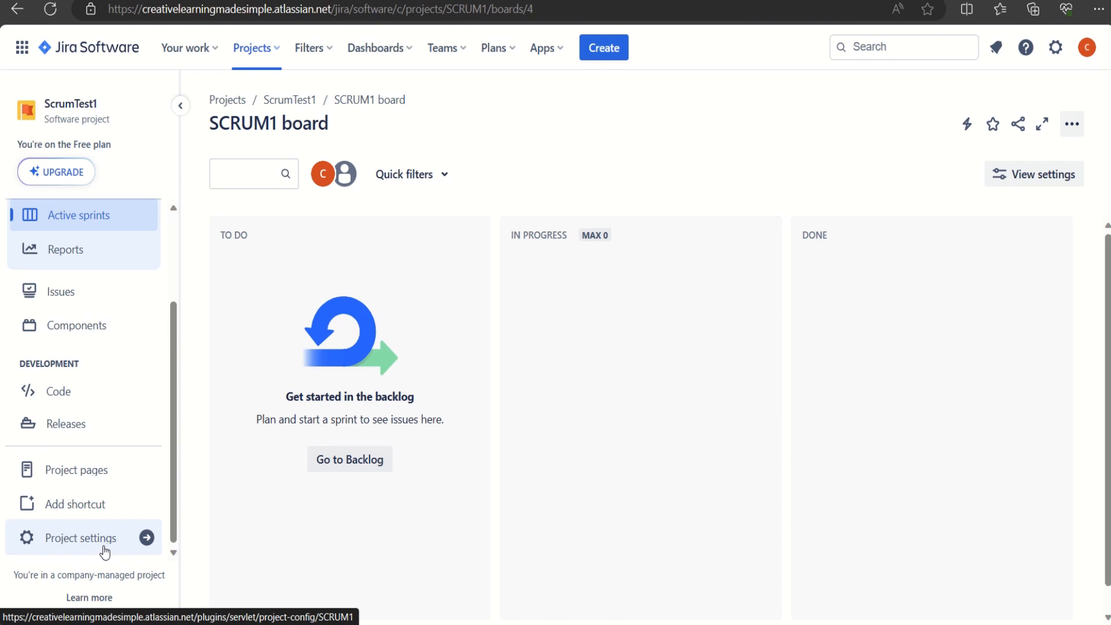
pyautogui.scroll(3, 75, 317)
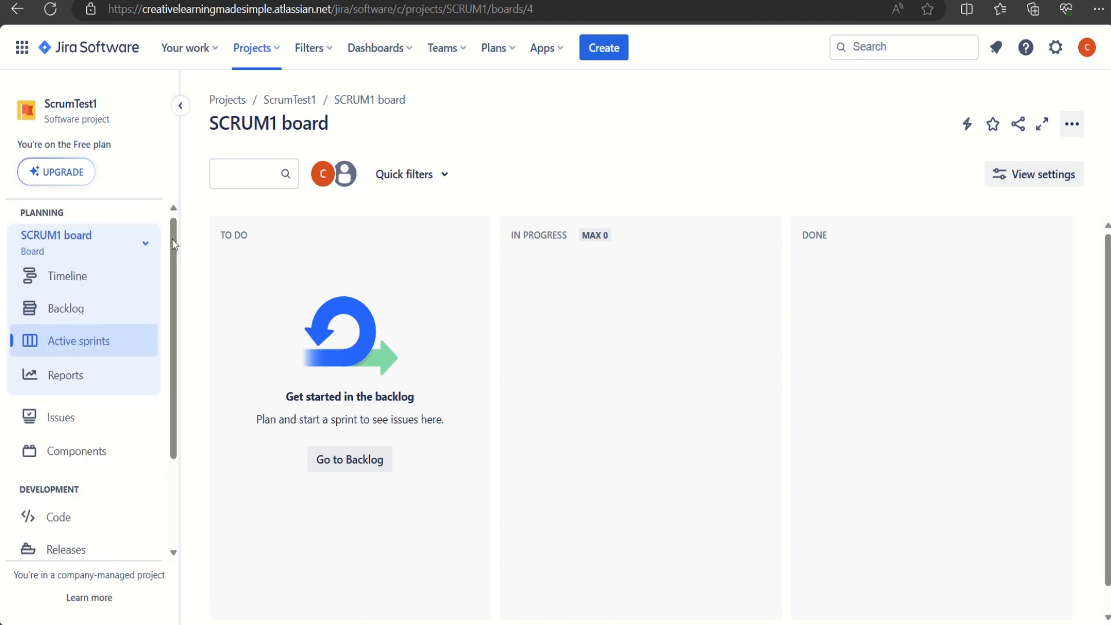
# - Open the project's backlog and examine the issues in SCRUM1 Sprint 1 and in the backlog
pyautogui.click(75, 315)
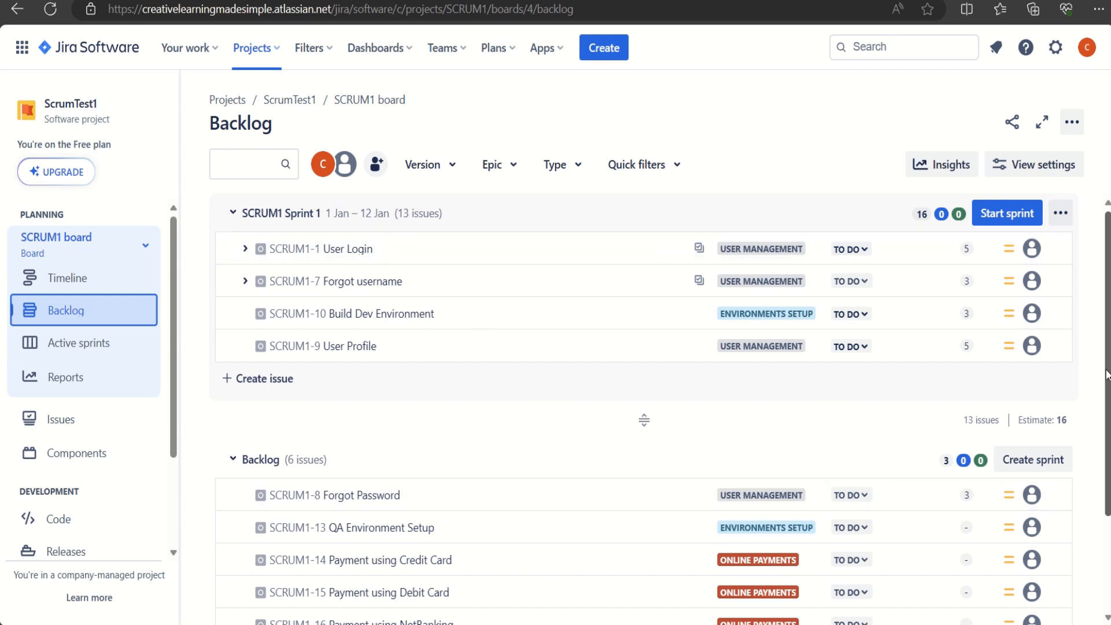
pyautogui.moveTo(1109, 384); pyautogui.dragTo(1110, 453)
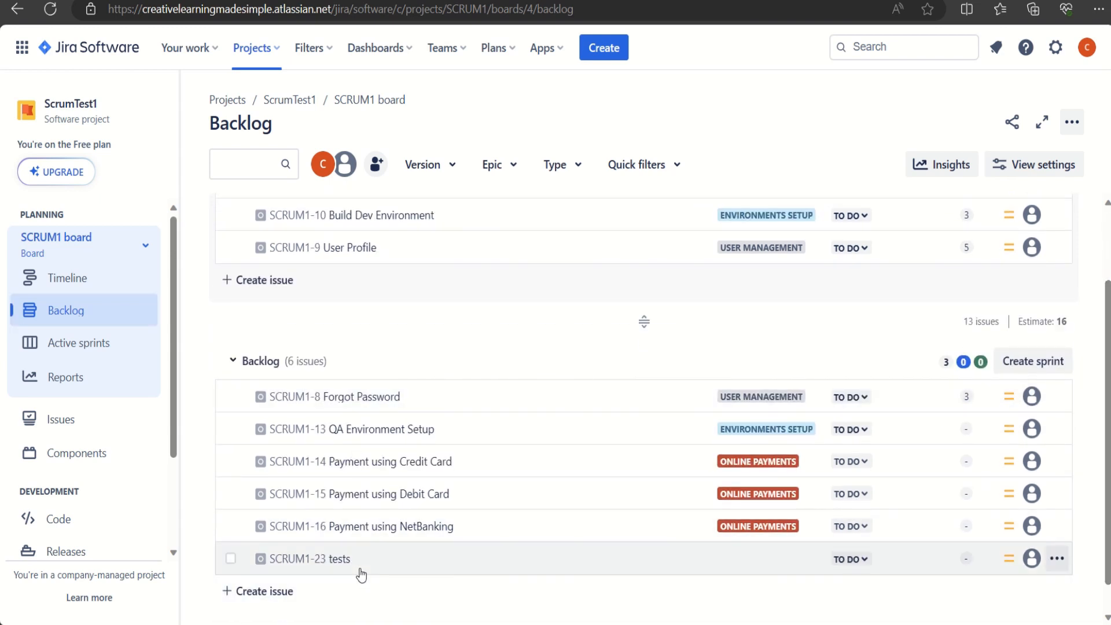
pyautogui.scroll(2, 566, 367)
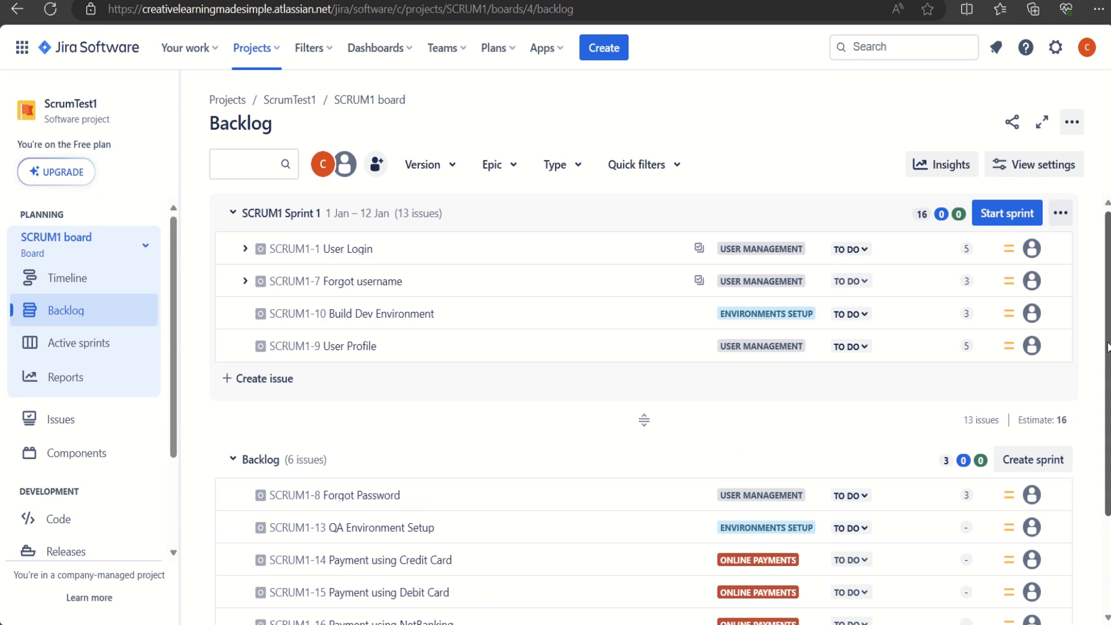
pyautogui.moveTo(1107, 353); pyautogui.dragTo(1108, 432)
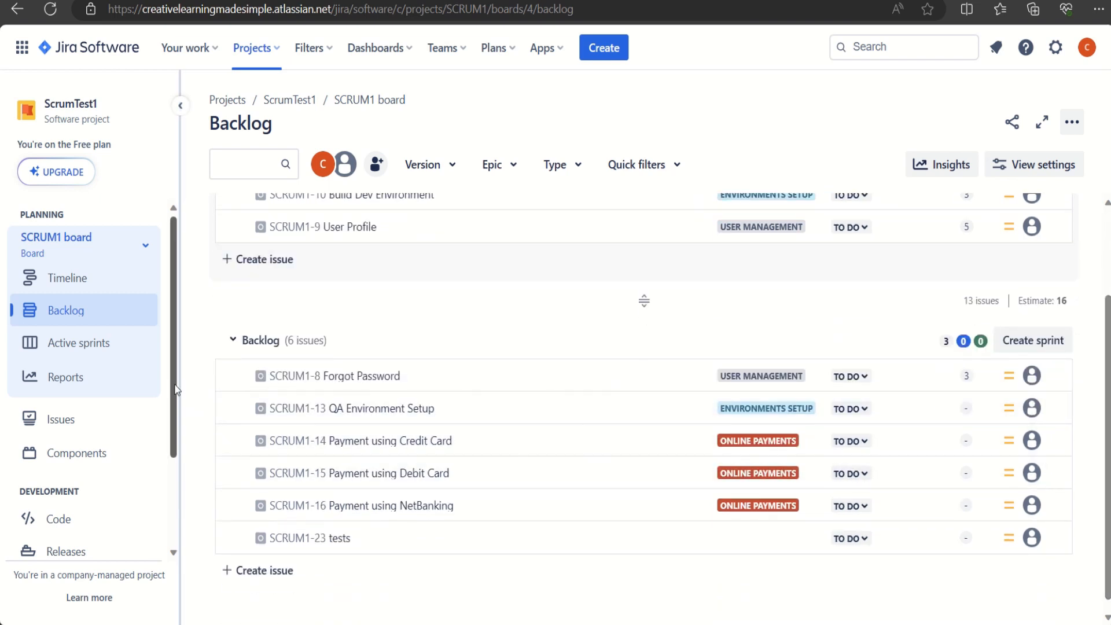
# - Open the issue types in the project settings and bring up the project's issue type scheme for editing
pyautogui.moveTo(175, 389); pyautogui.dragTo(178, 488)
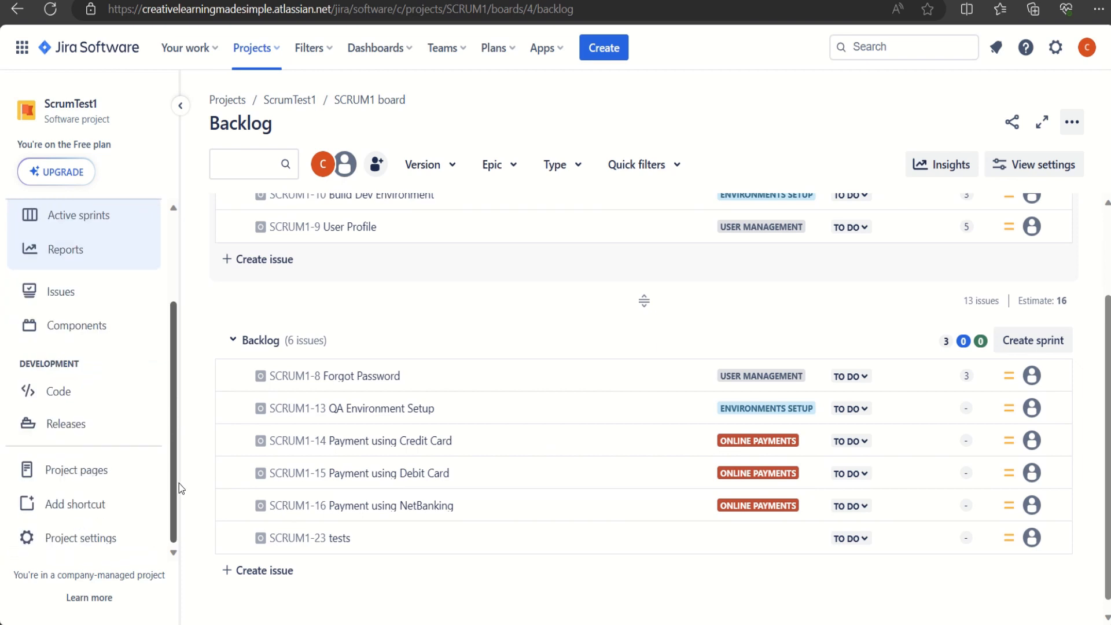
pyautogui.click(113, 539)
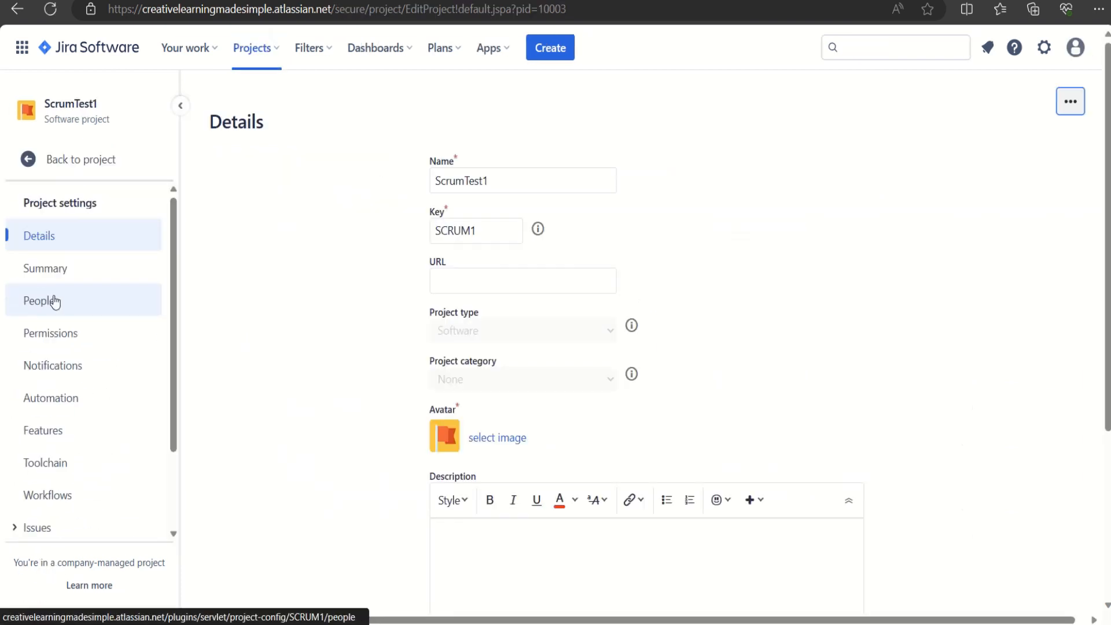
pyautogui.click(54, 298)
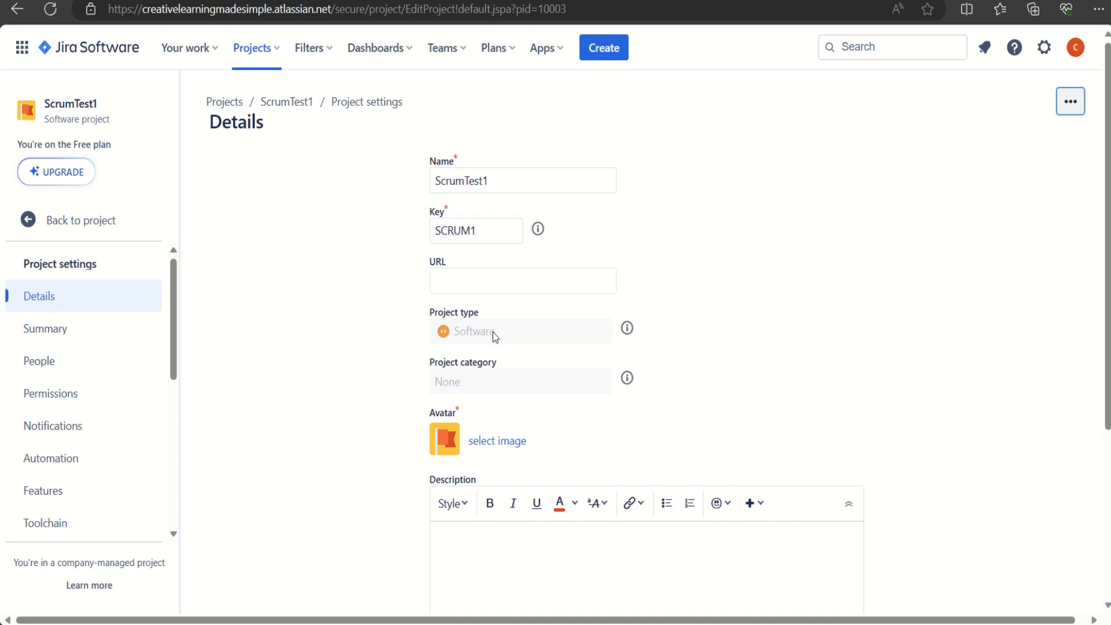
pyautogui.moveTo(173, 319); pyautogui.dragTo(173, 421)
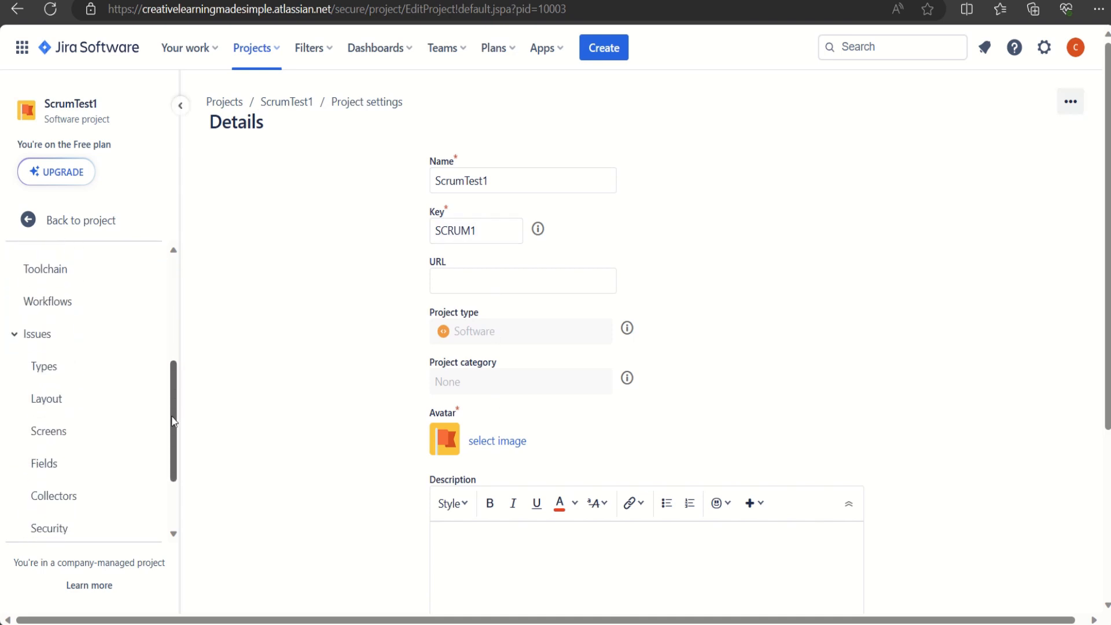
pyautogui.click(47, 368)
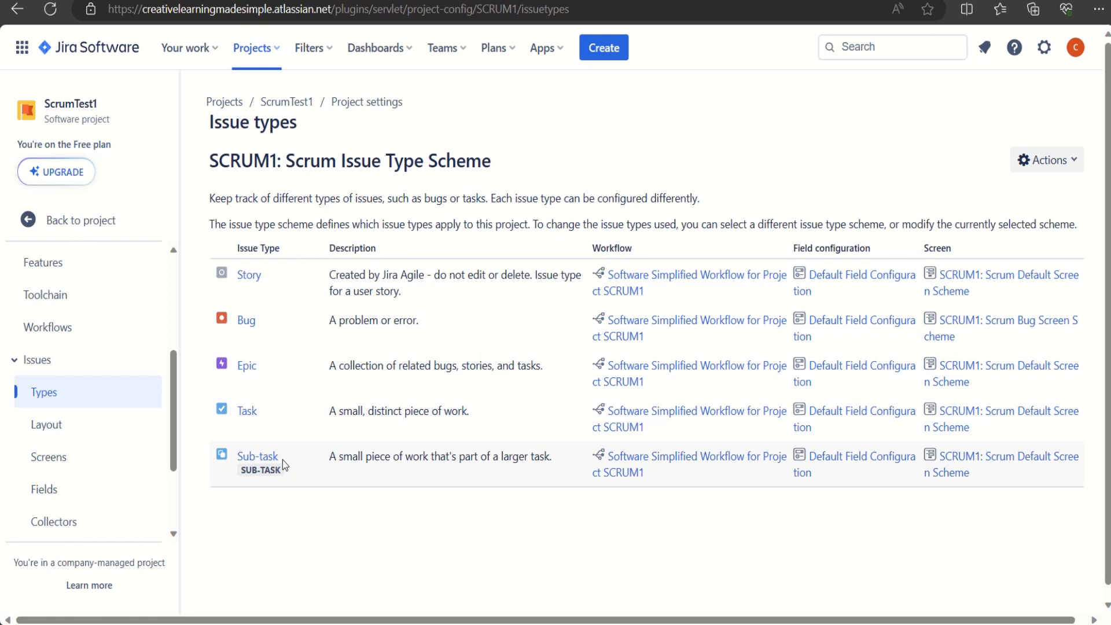
pyautogui.click(1075, 168)
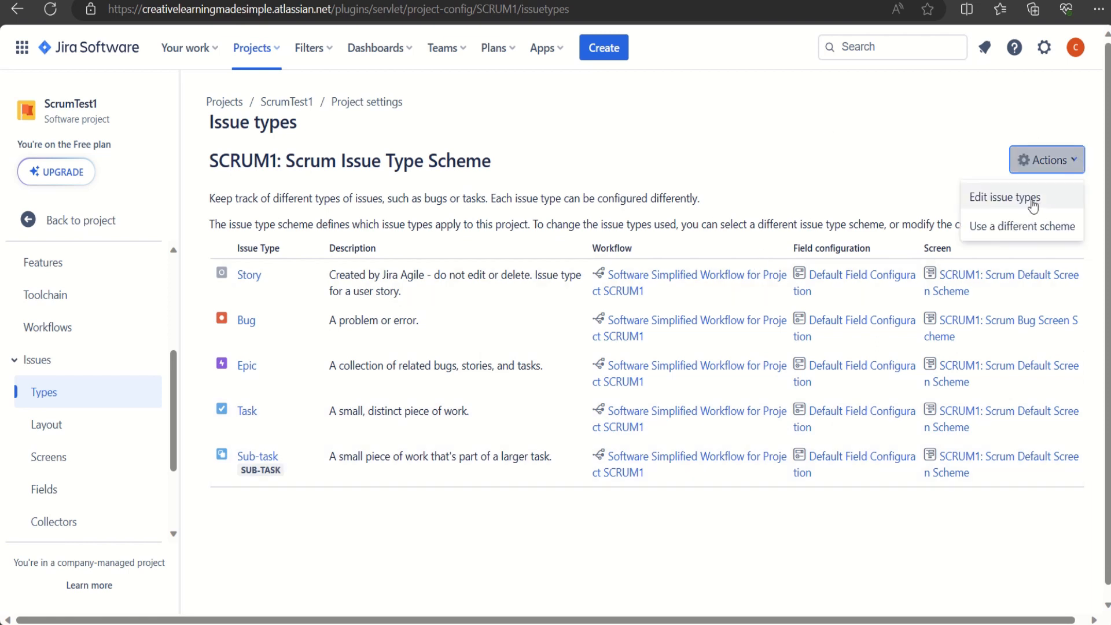
pyautogui.click(1014, 210)
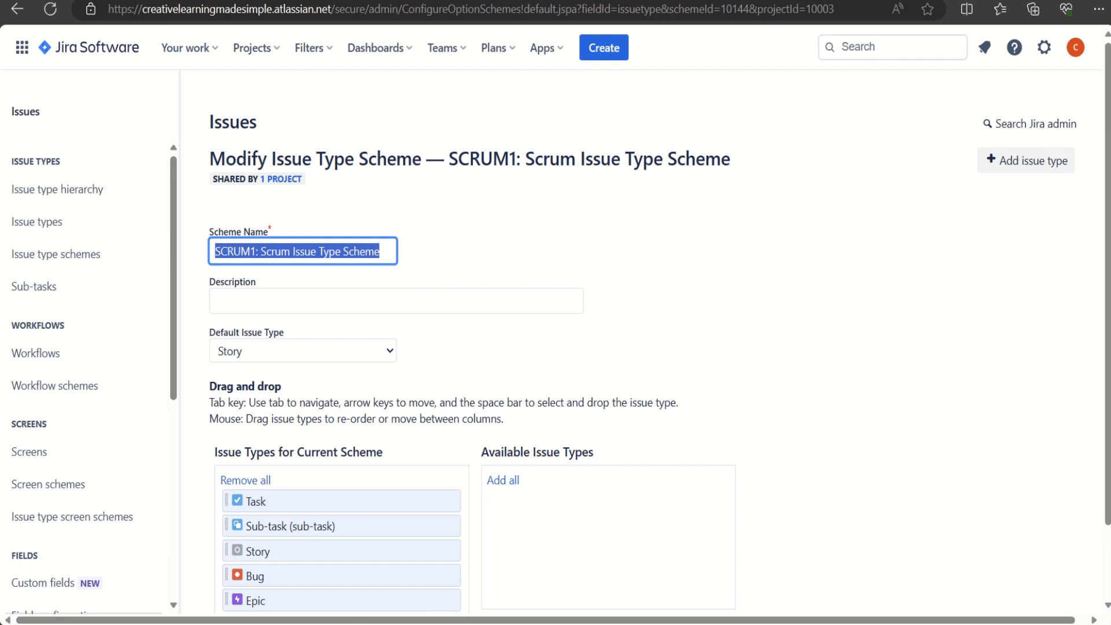
pyautogui.scroll(-2, 1105, 408)
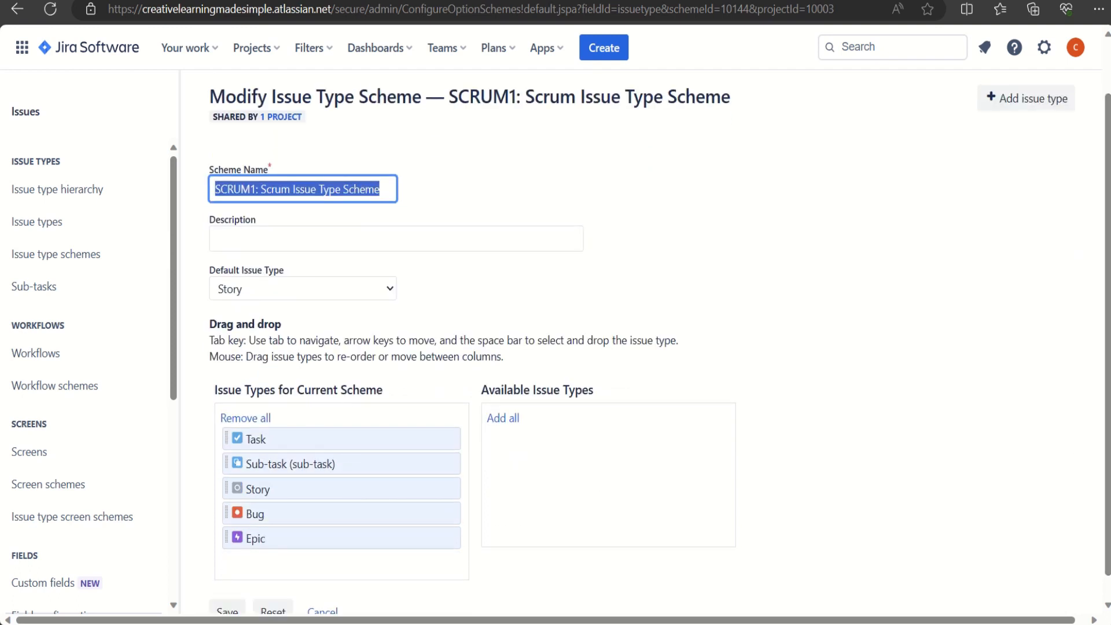
# - Add a standard issue type named Impediment with the description "Impediment or Blocker in our project" and save the scheme
pyautogui.click(1028, 103)
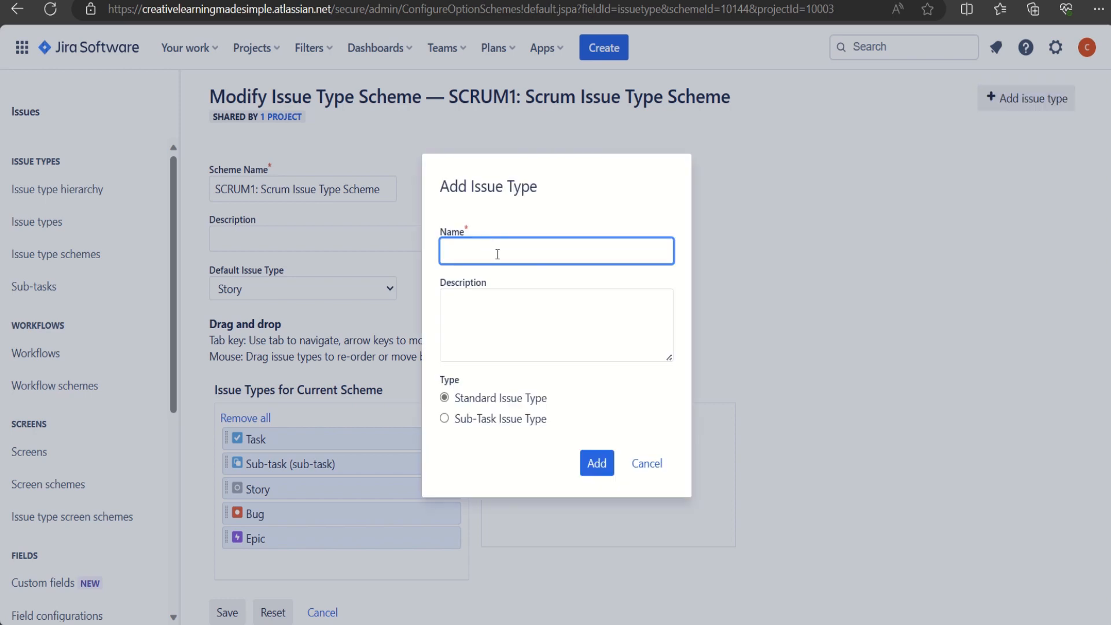
pyautogui.write('Impediment')
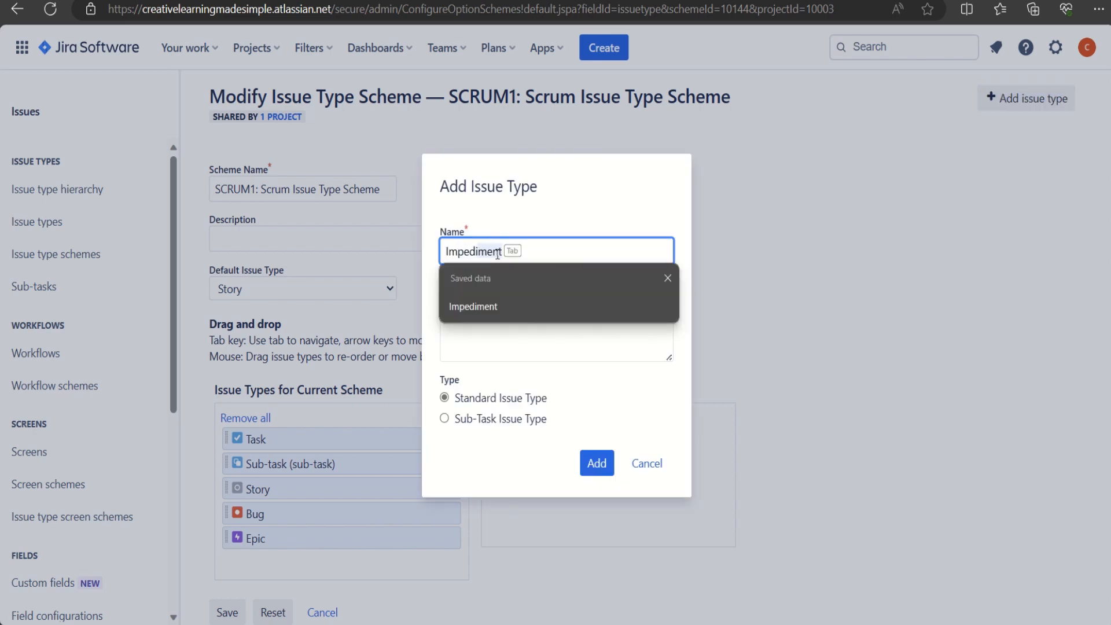
pyautogui.click(496, 310)
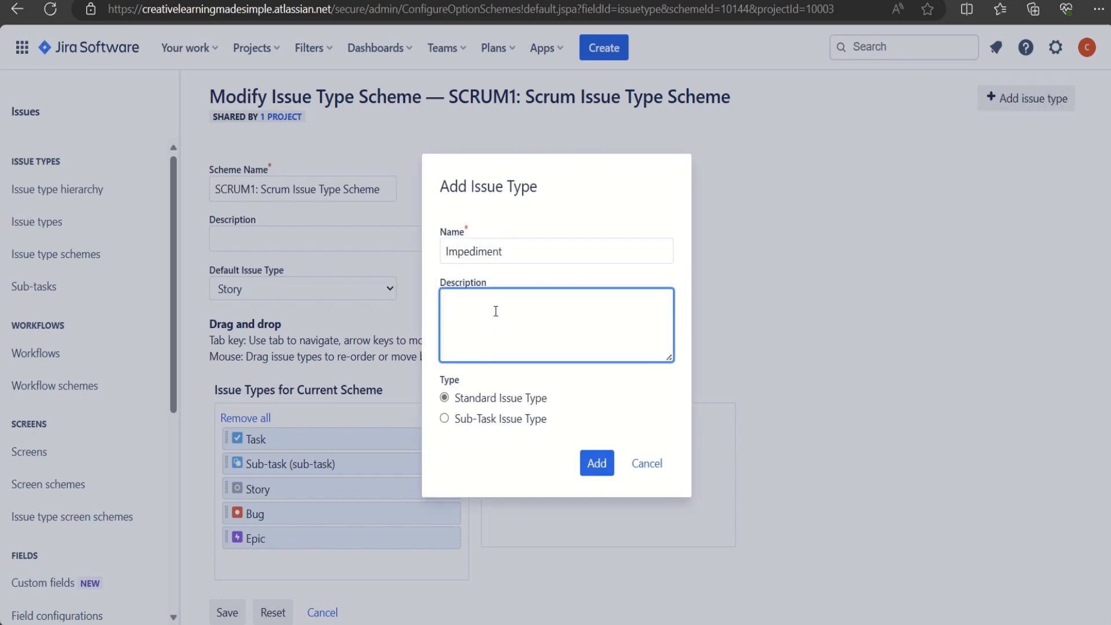
pyautogui.write('Impediment of')
pyautogui.press('BackSpace')
pyautogui.press('BackSpace')
pyautogui.write('r Blocker in o')
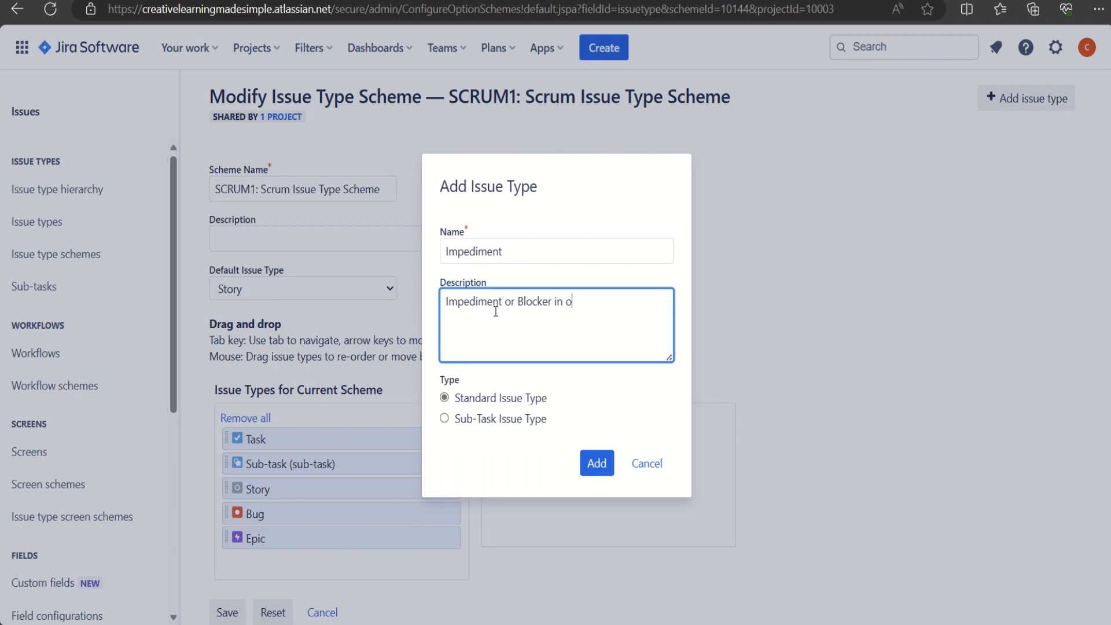
pyautogui.write('ur project')
pyautogui.click(597, 463)
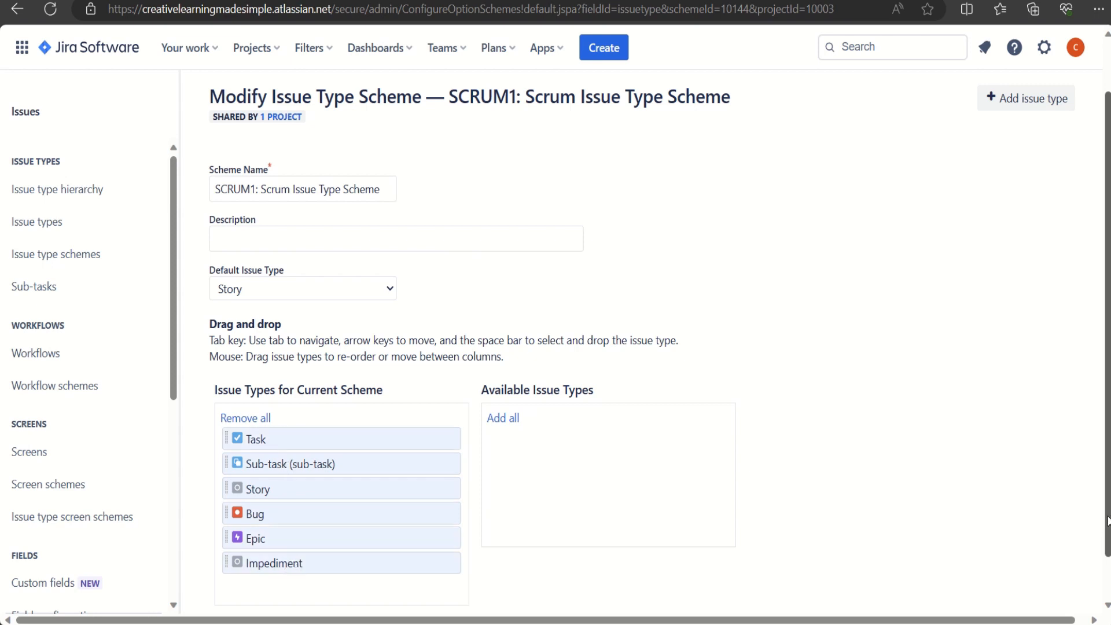
pyautogui.moveTo(1109, 523); pyautogui.dragTo(1109, 579)
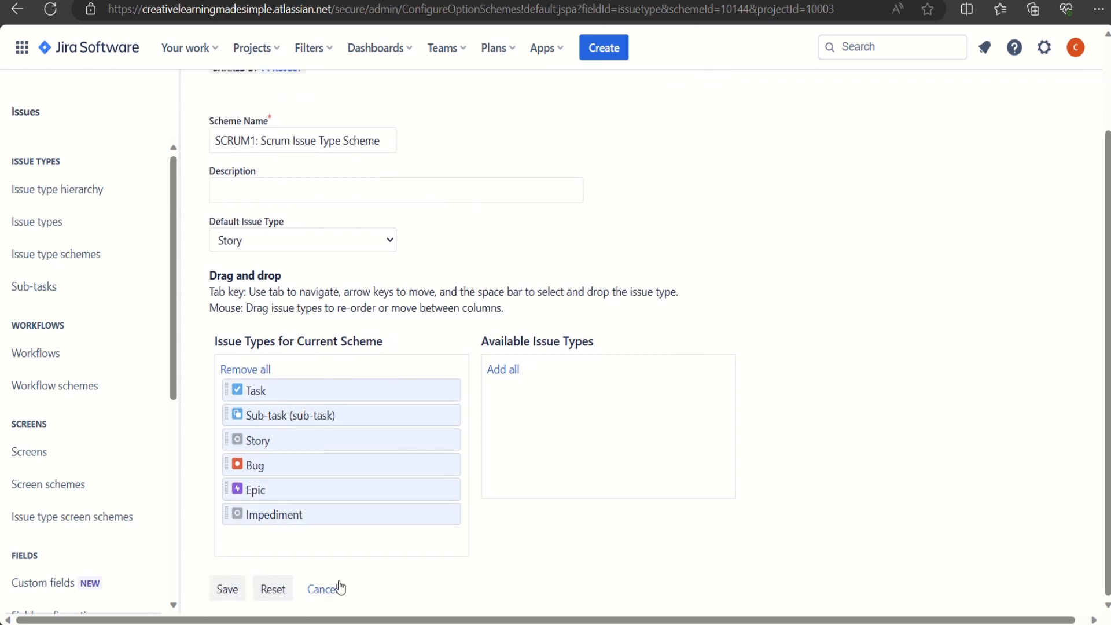
pyautogui.click(229, 590)
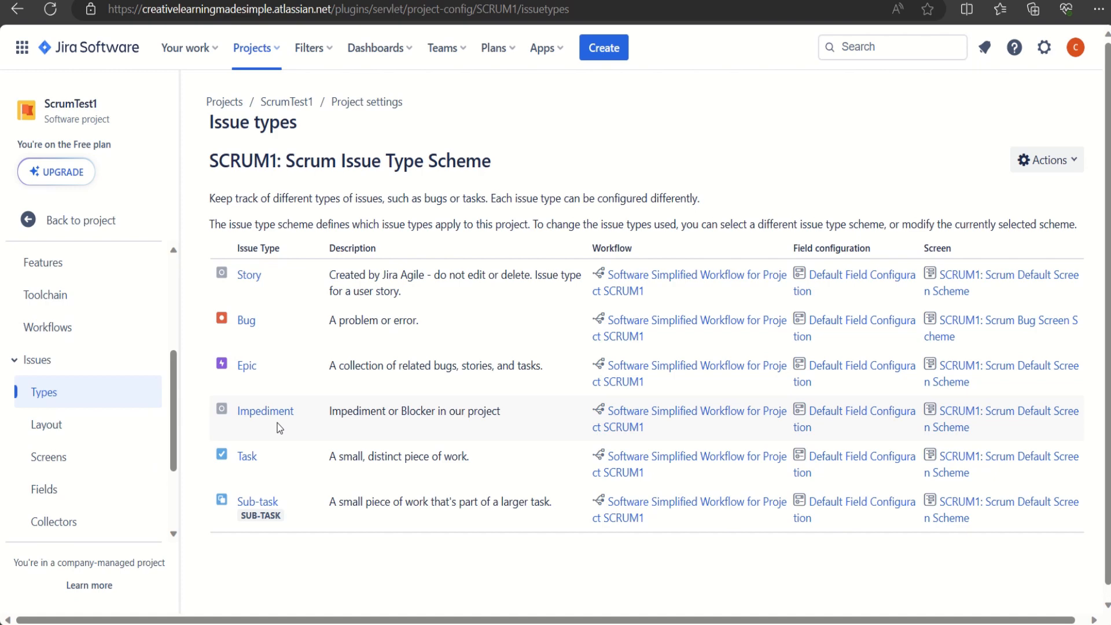
# - Leave the project settings and return to the ScrumTest1 backlog
pyautogui.click(31, 227)
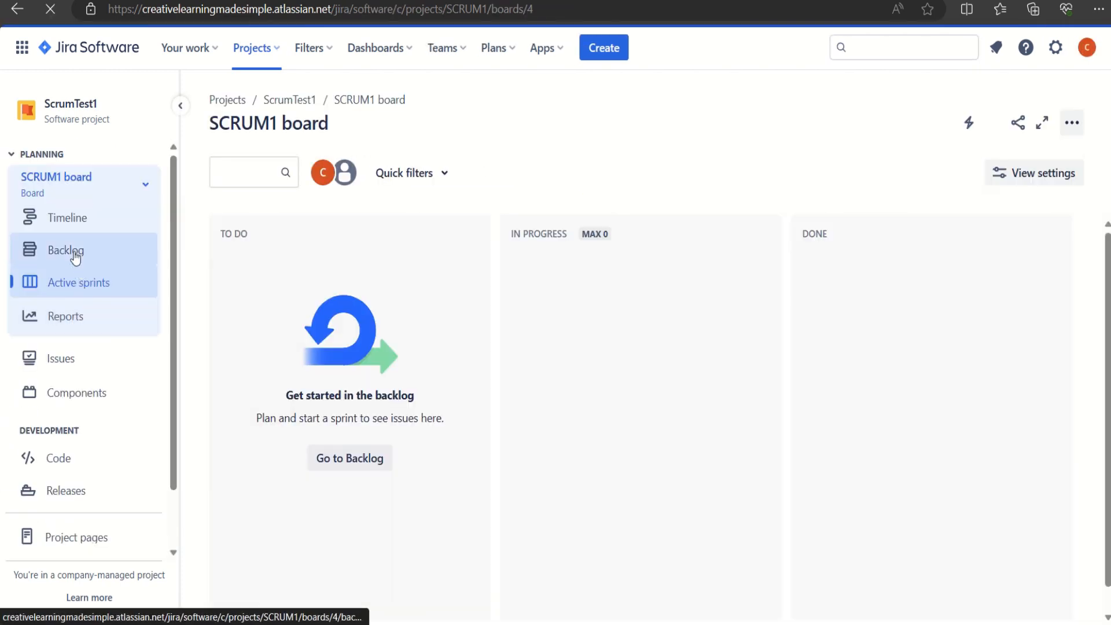
pyautogui.click(76, 257)
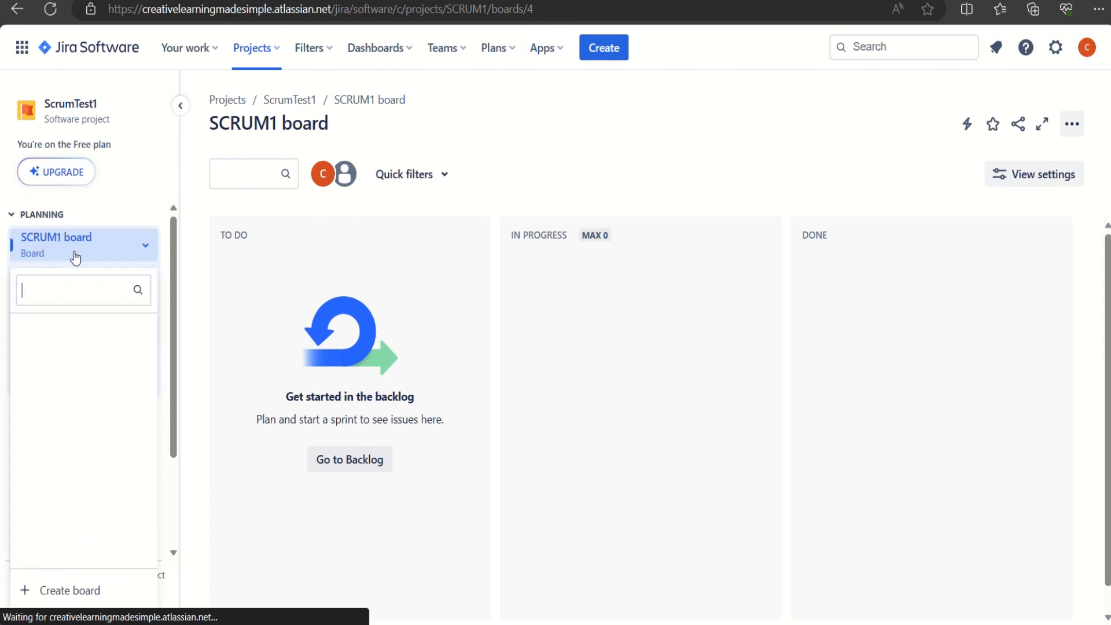
pyautogui.click(145, 259)
pyautogui.click(68, 311)
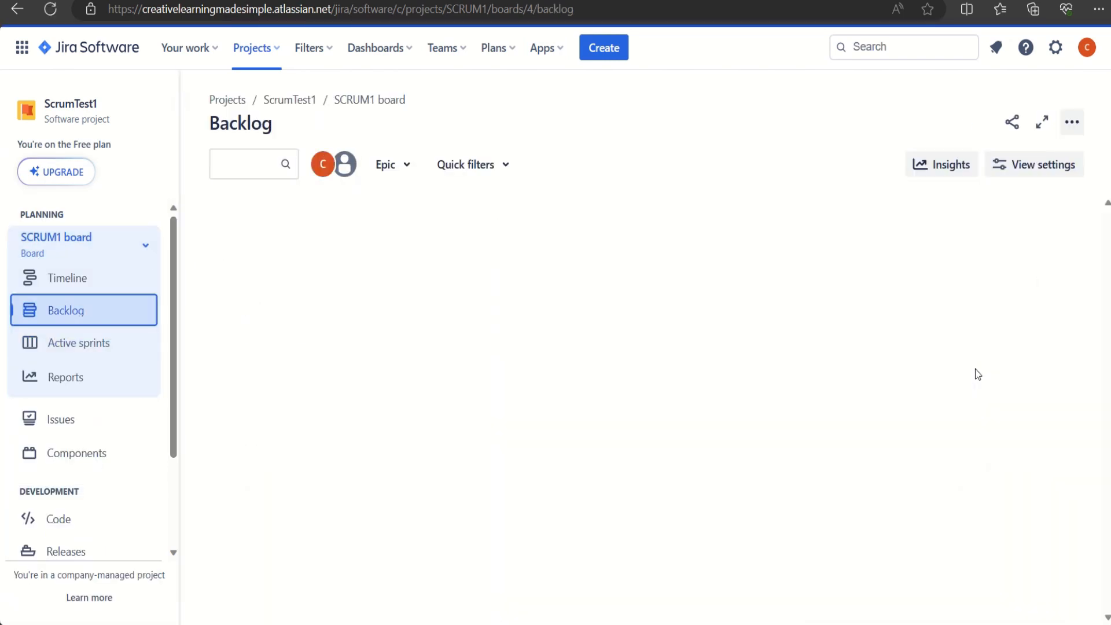
# - Start a new issue in ScrumTest1 and set its issue type to Impediment
pyautogui.click(605, 58)
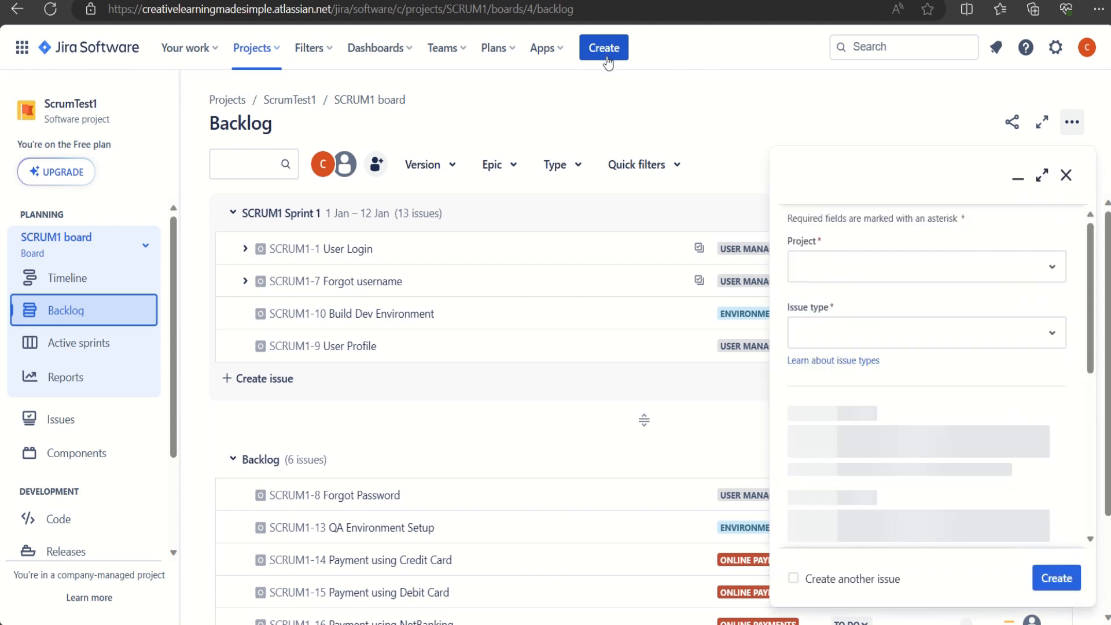
pyautogui.click(906, 342)
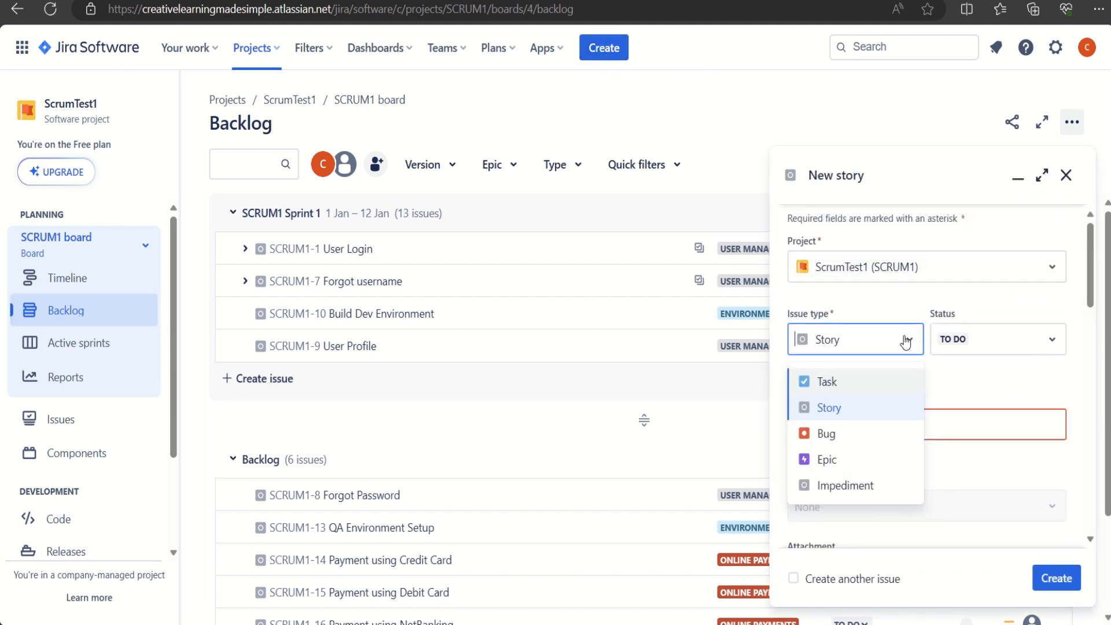
pyautogui.click(833, 486)
# - Set the summary to "User module gives runtime error", create the issue and find it in the backlog
pyautogui.click(878, 423)
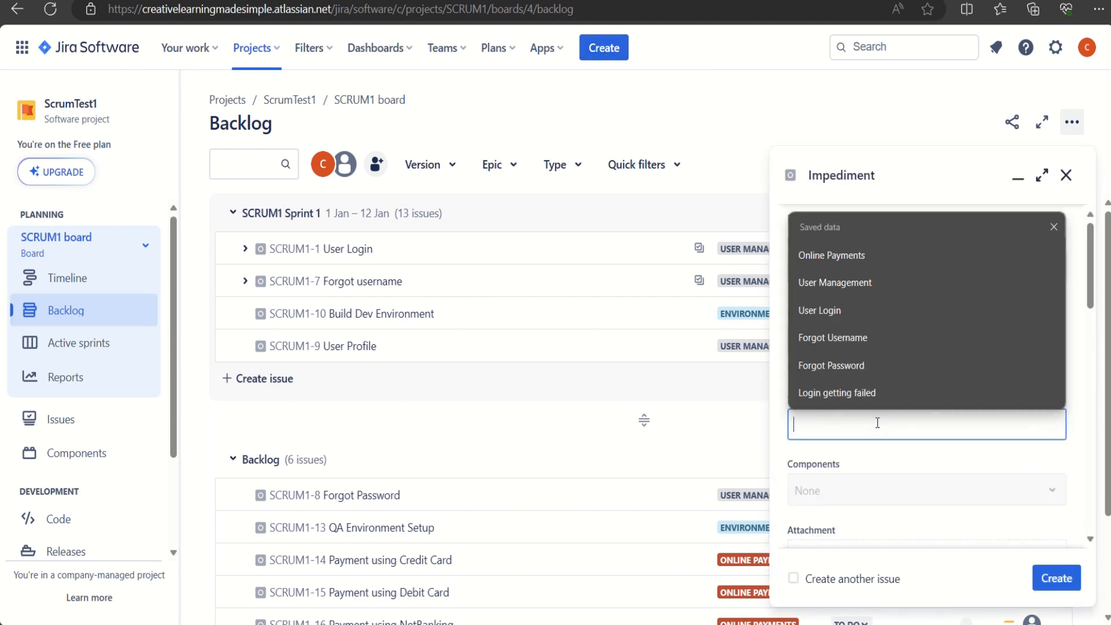
pyautogui.write('U')
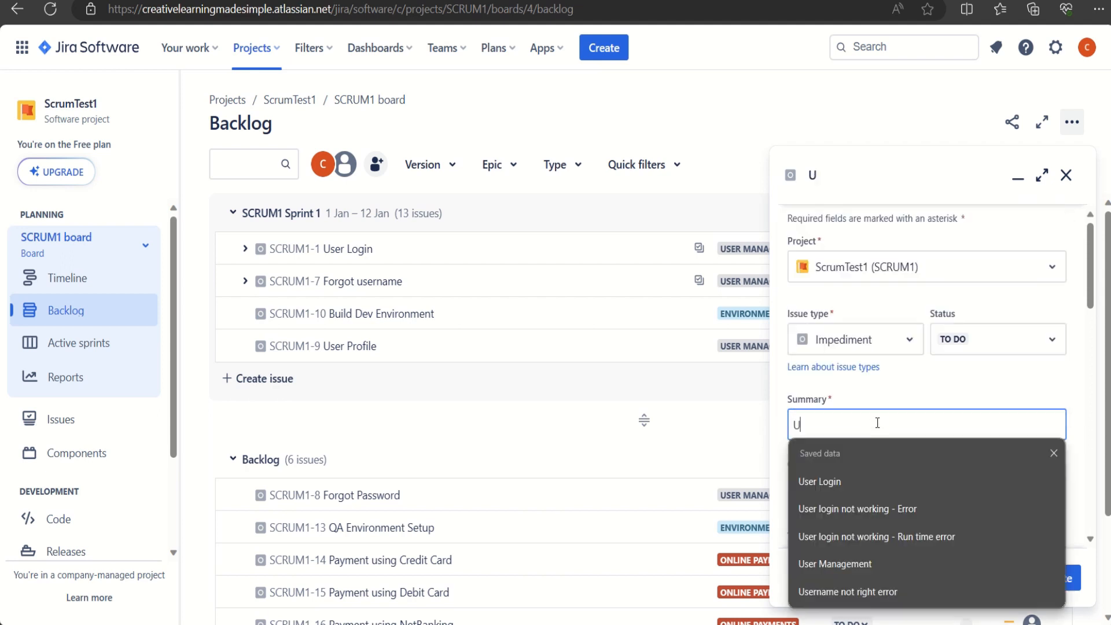
pyautogui.write('s')
pyautogui.write('mod')
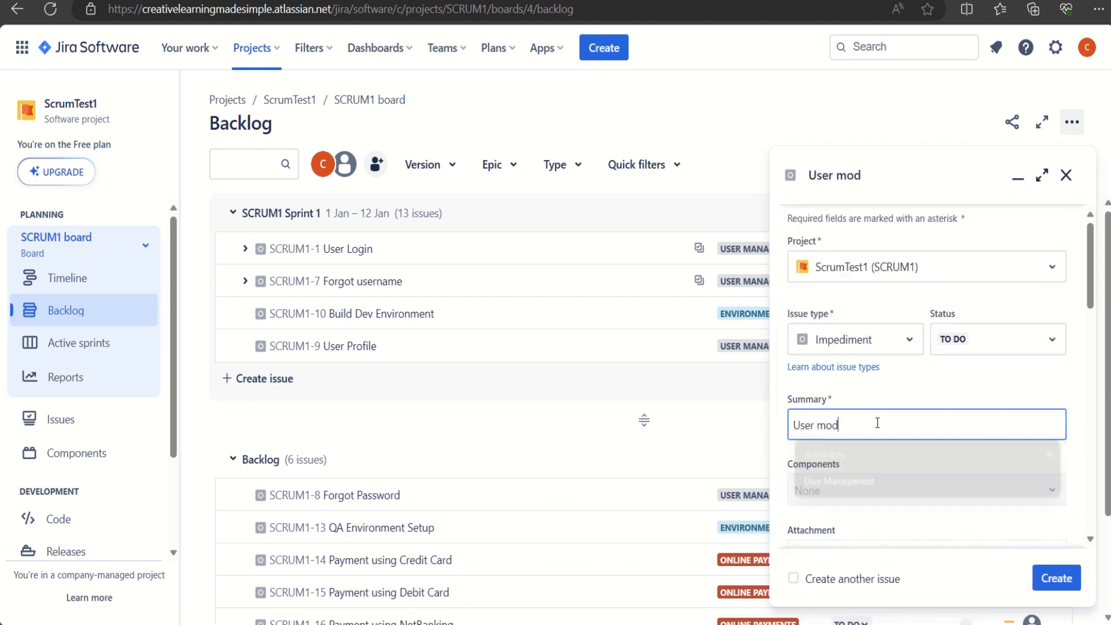
pyautogui.write('ule gives run t')
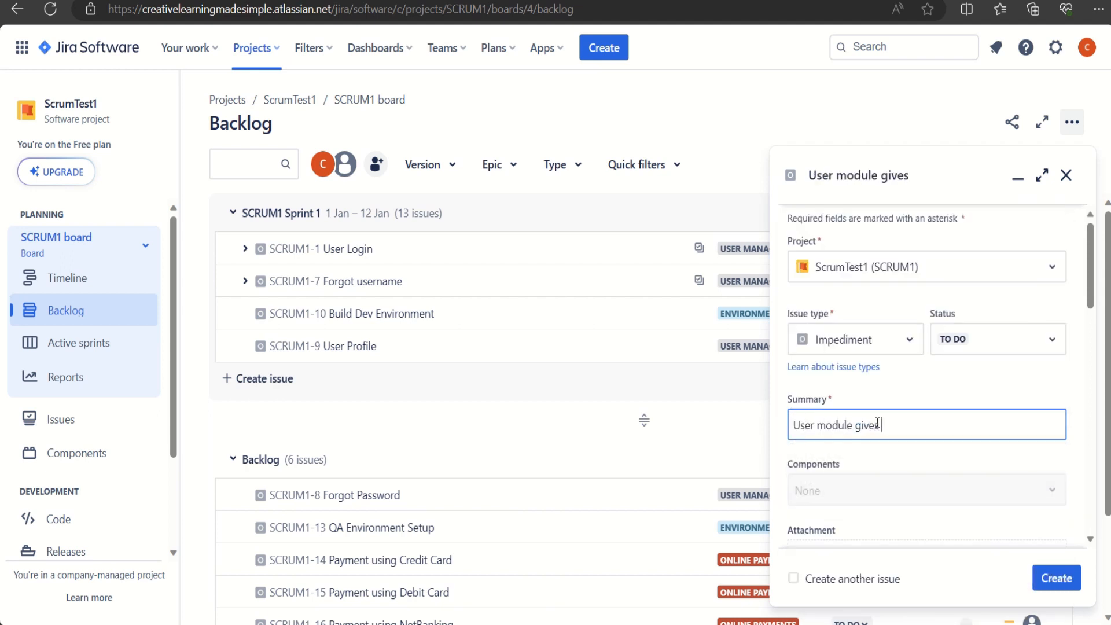
pyautogui.press('BackSpace')
pyautogui.press('BackSpace')
pyautogui.write('time error')
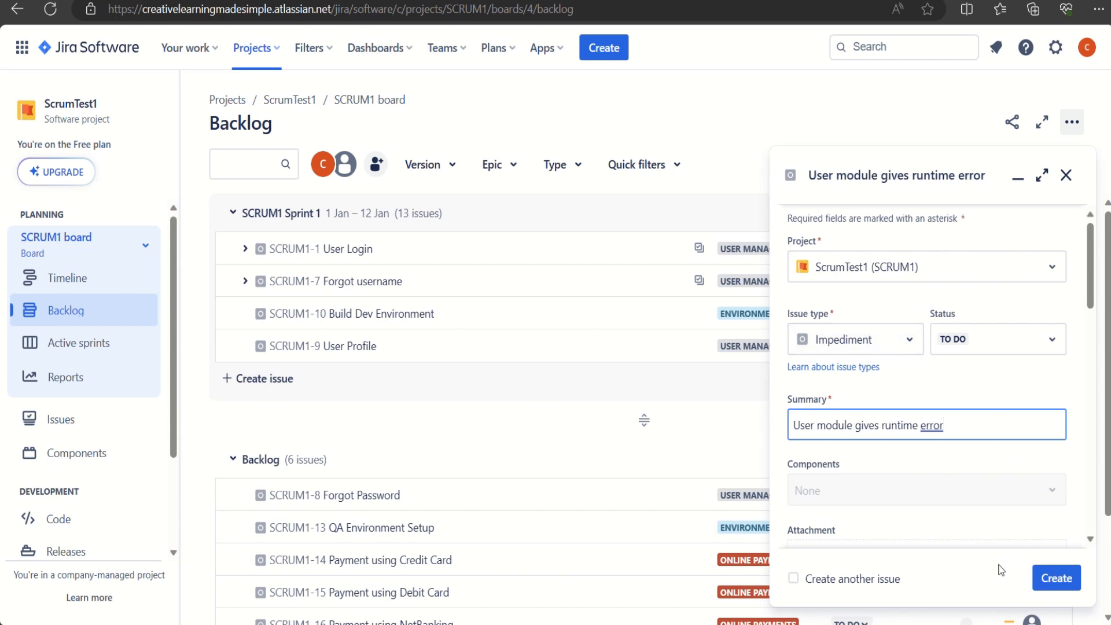
pyautogui.click(1061, 582)
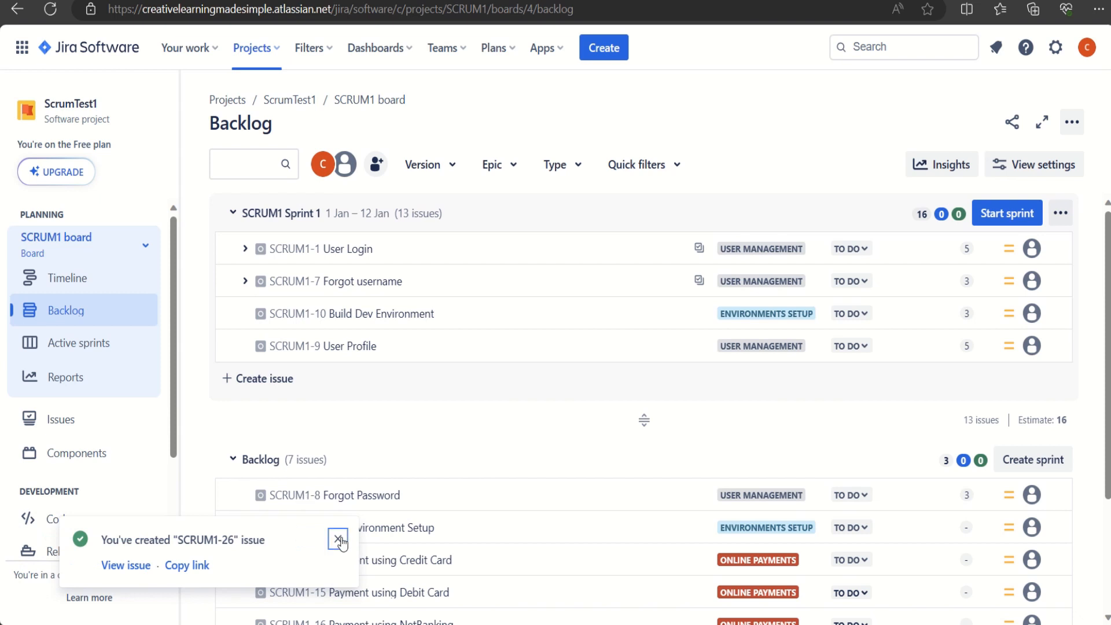
pyautogui.click(339, 539)
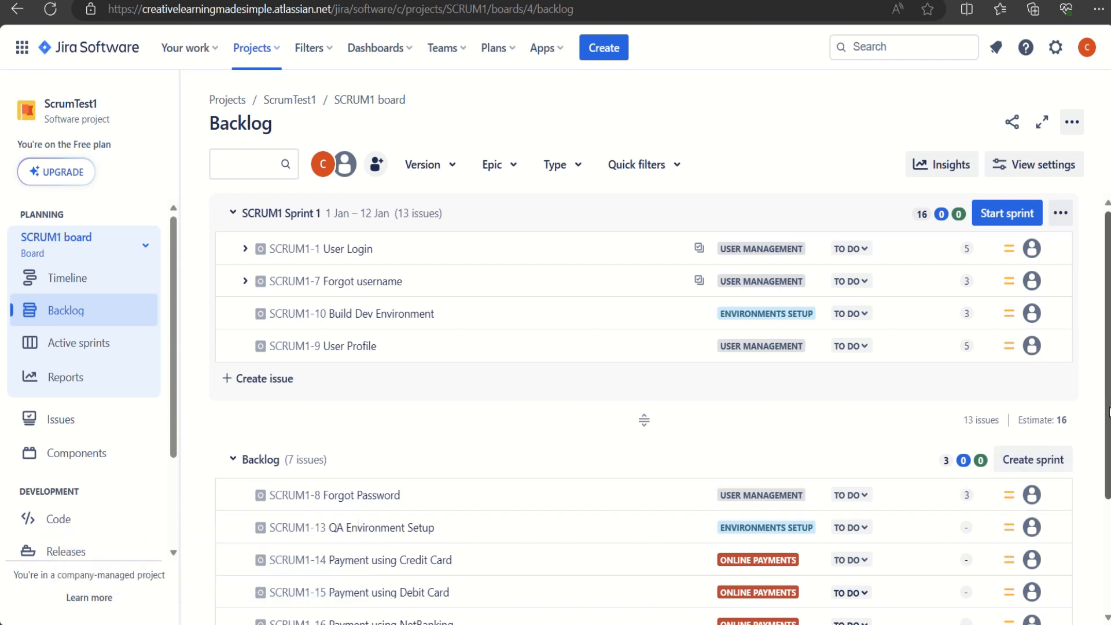
pyautogui.scroll(-2, 1109, 412)
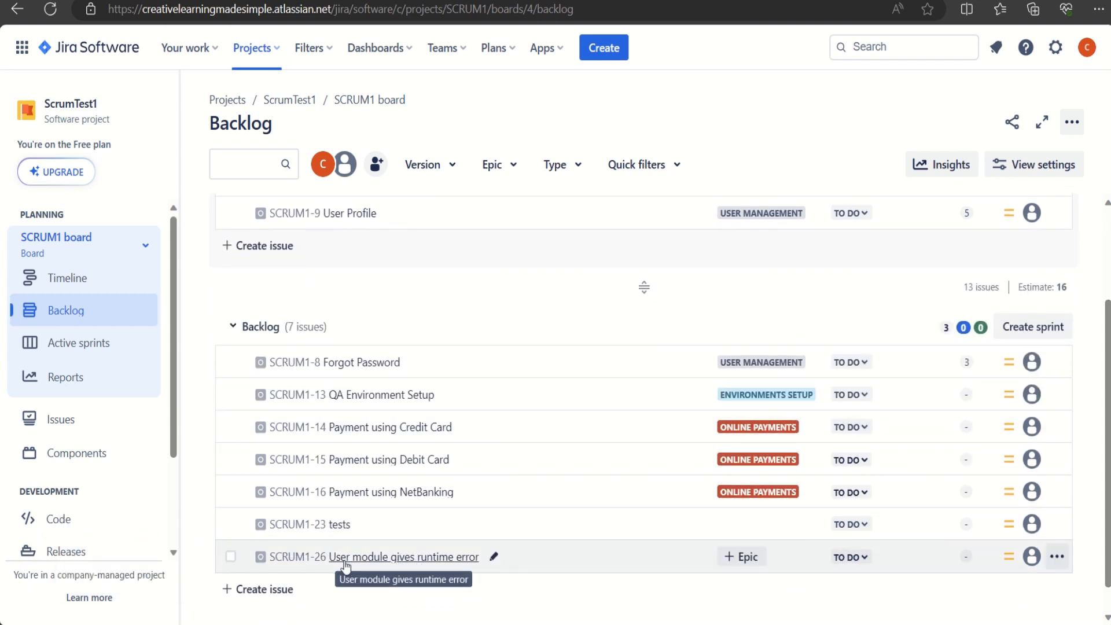
# - Assign the backlog issue "User module gives runtime error" to the User Management epic
pyautogui.click(751, 560)
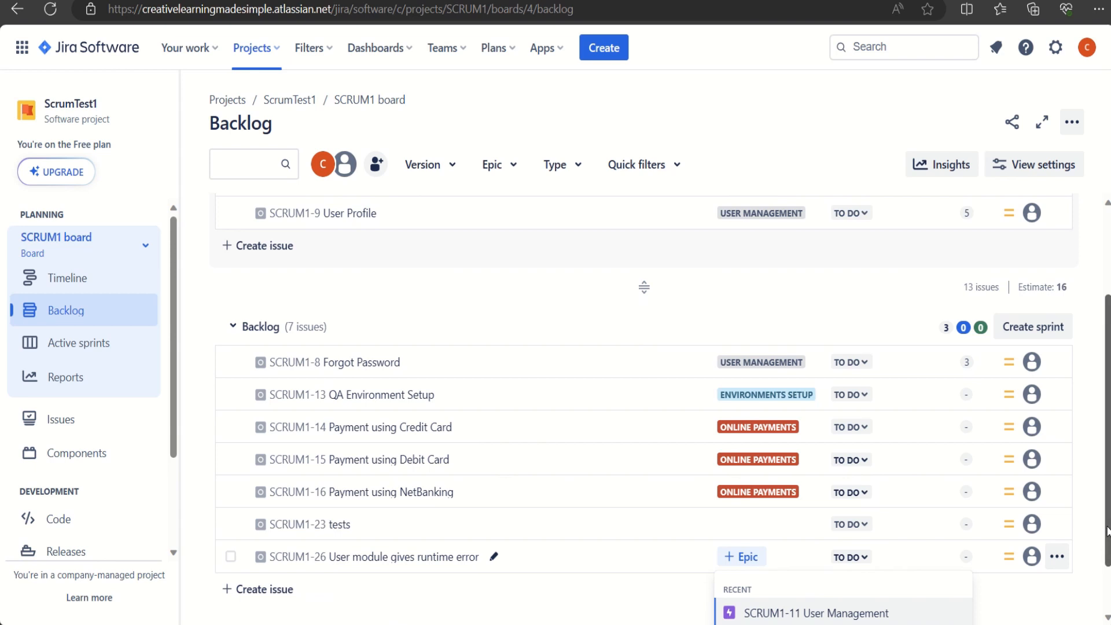
pyautogui.scroll(-1, 1107, 532)
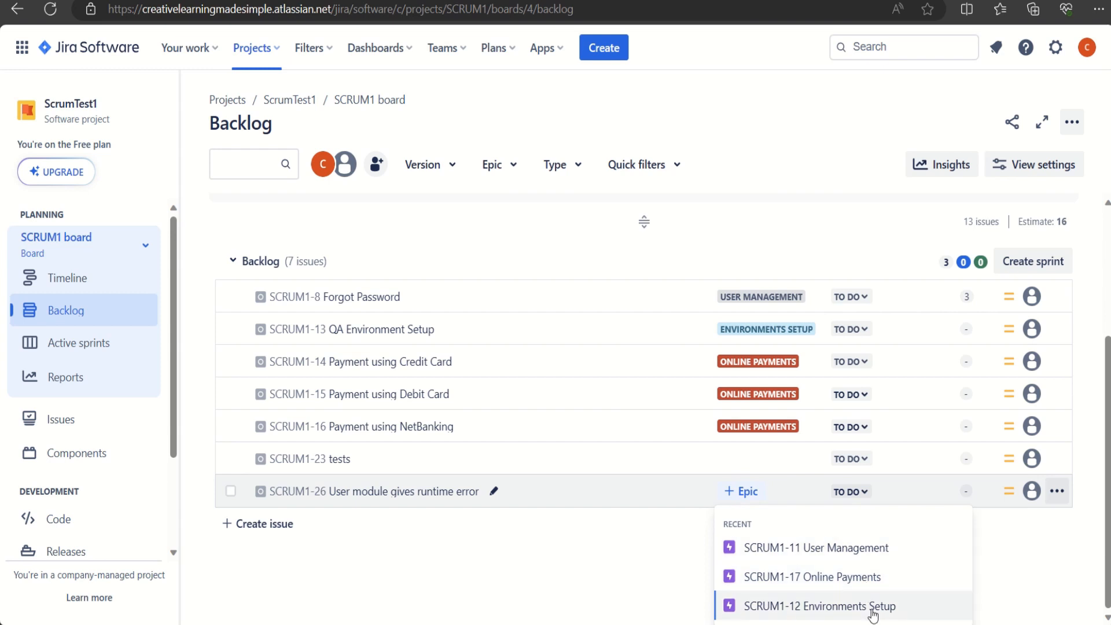
pyautogui.click(851, 551)
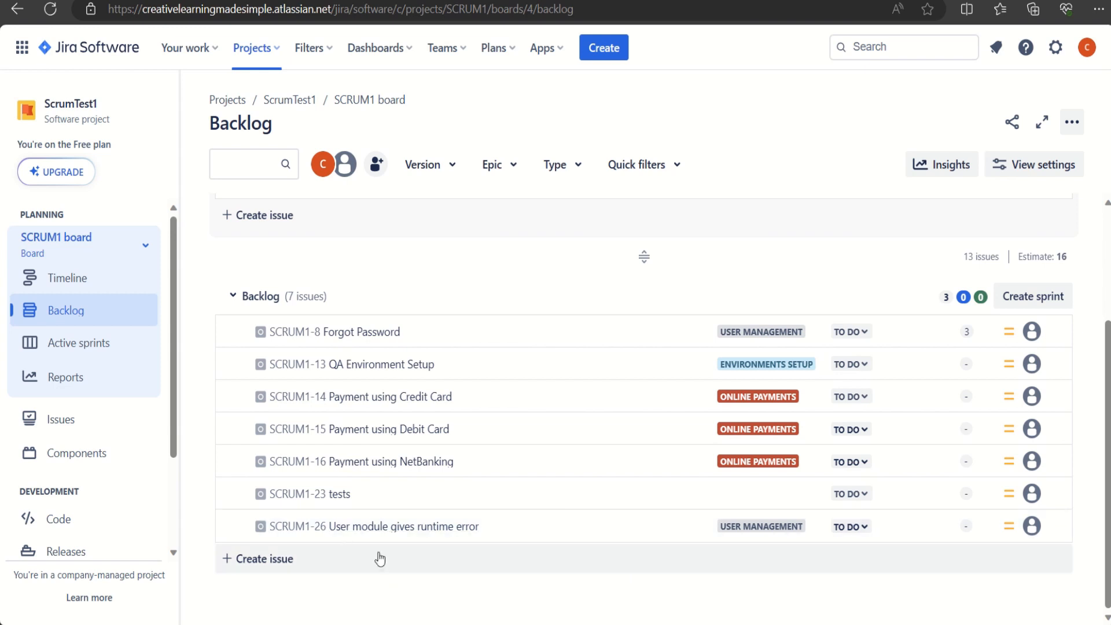
# - Examine the User Management epic's child issues and the full page of "User module gives runtime error", and return to the backlog without the issue details
pyautogui.click(379, 527)
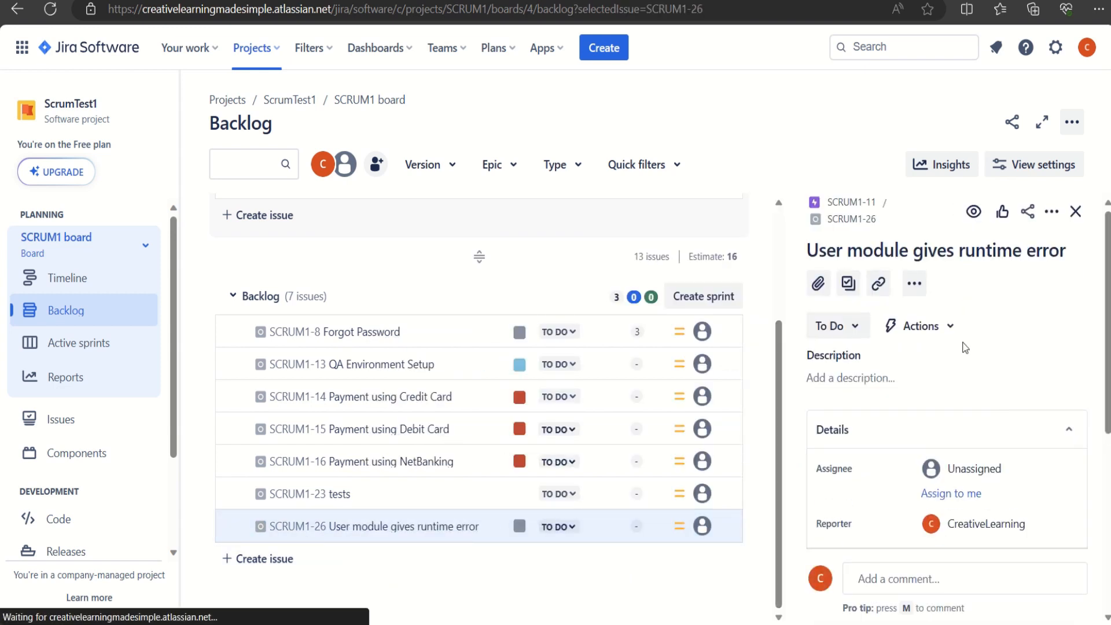
pyautogui.click(849, 204)
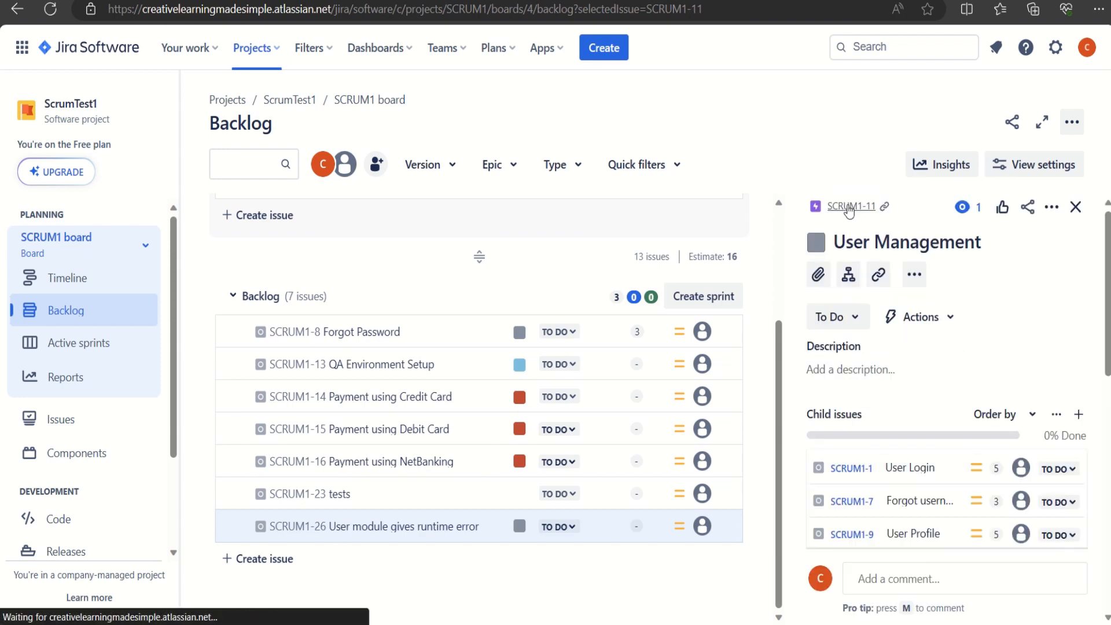
pyautogui.click(849, 206)
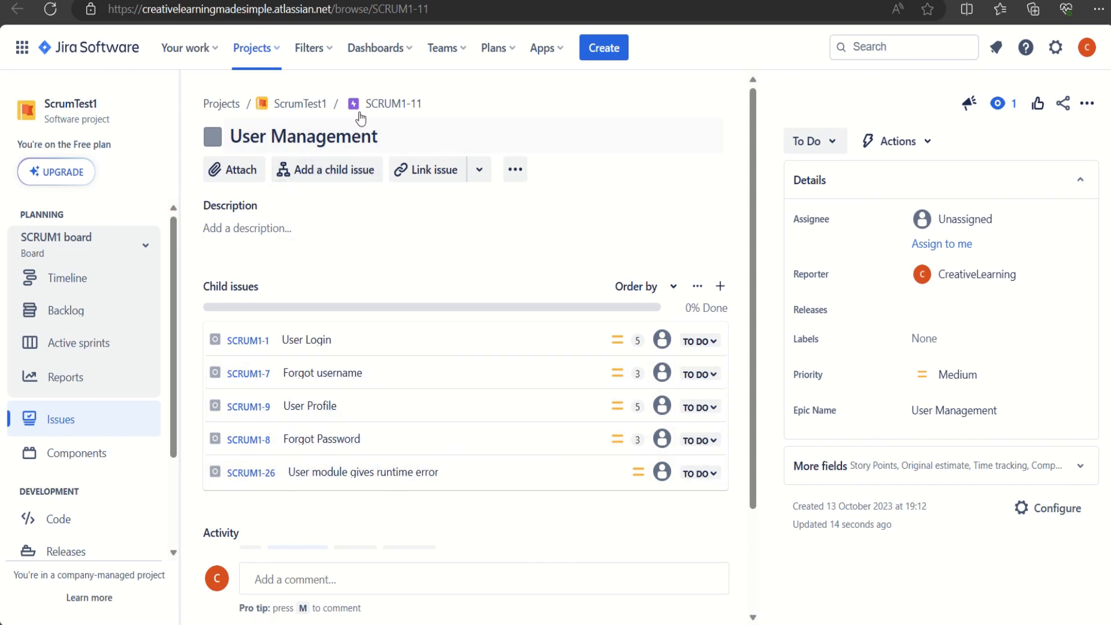
pyautogui.click(250, 473)
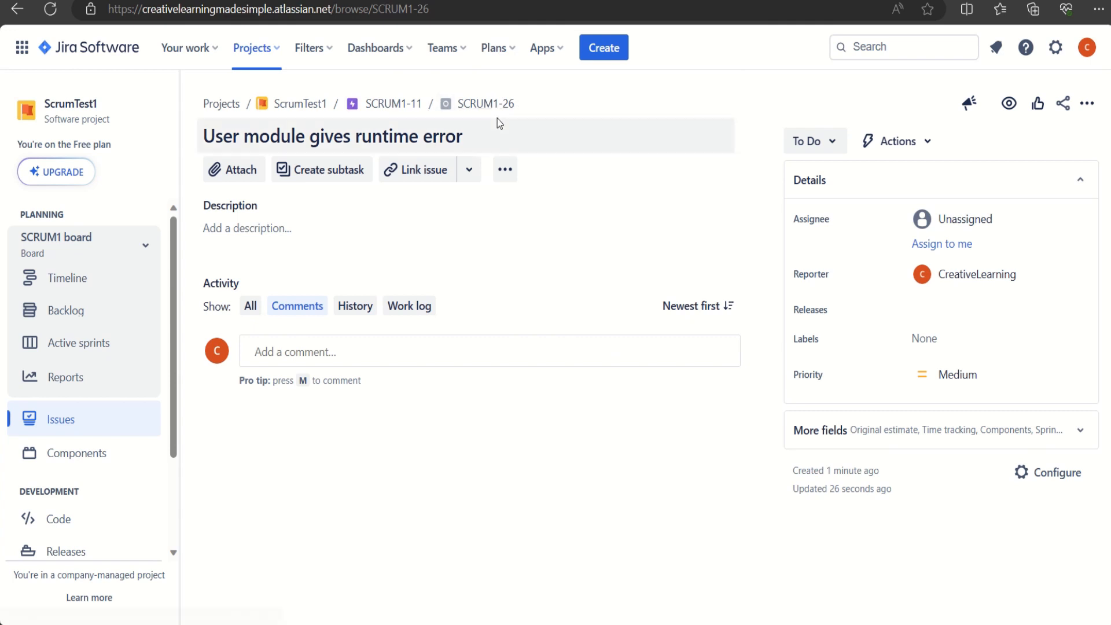
pyautogui.click(278, 1)
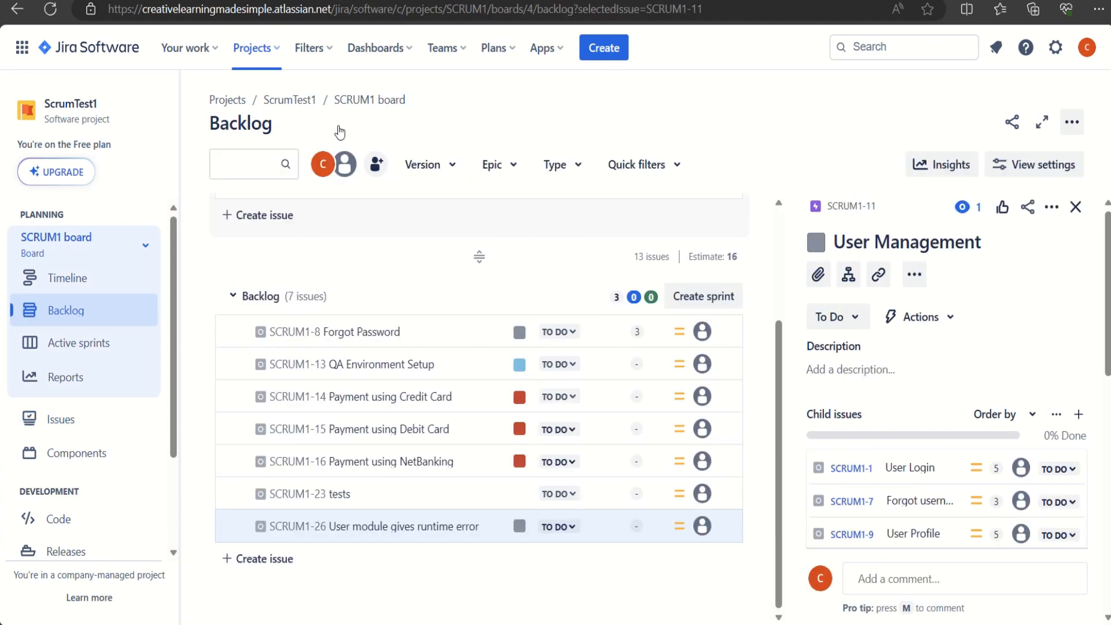
pyautogui.click(1076, 207)
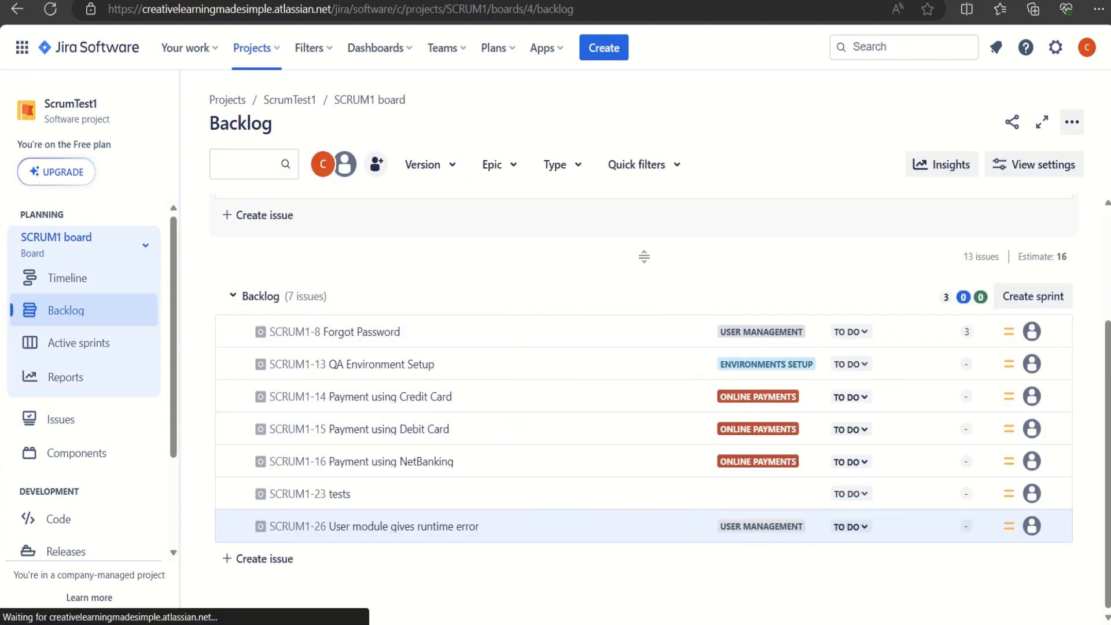
# - Start a new issue in SCRUM1 Sprint 1 and view the issue types it offers
pyautogui.moveTo(1106, 357); pyautogui.dragTo(1106, 257)
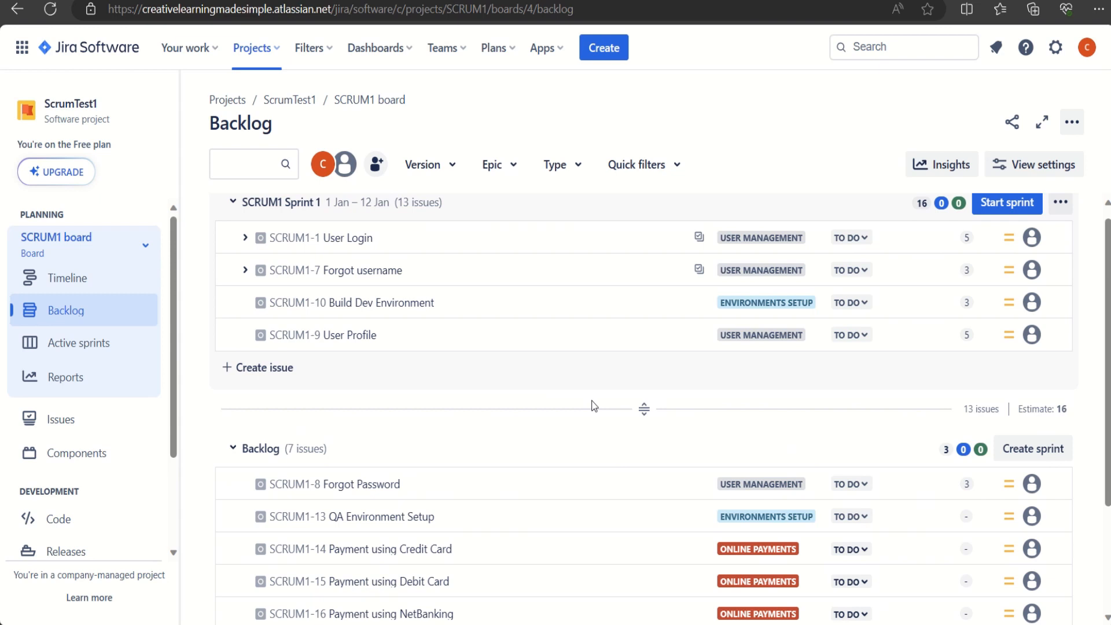
pyautogui.click(275, 371)
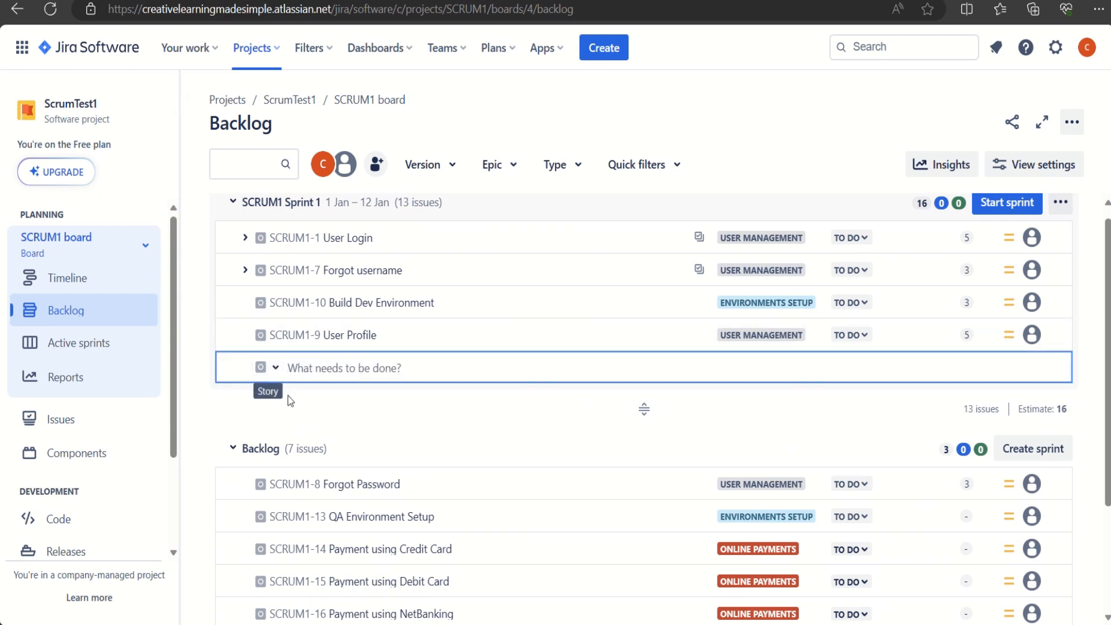
pyautogui.click(276, 370)
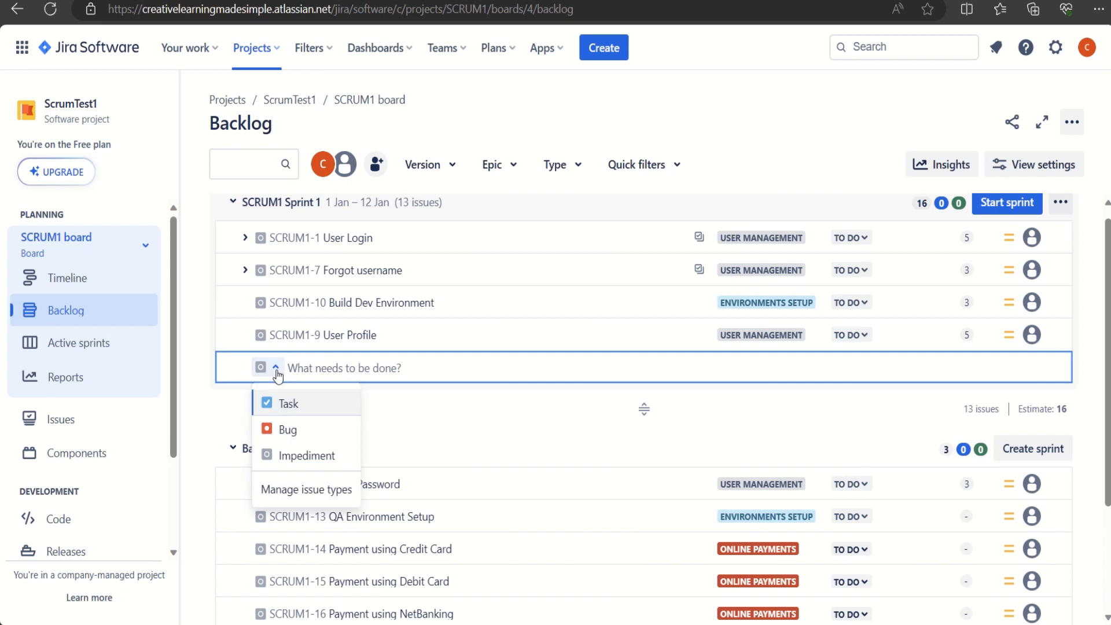
# - View the issue types in ScrumTest1's project settings and open its issue type scheme for editing
pyautogui.click(310, 492)
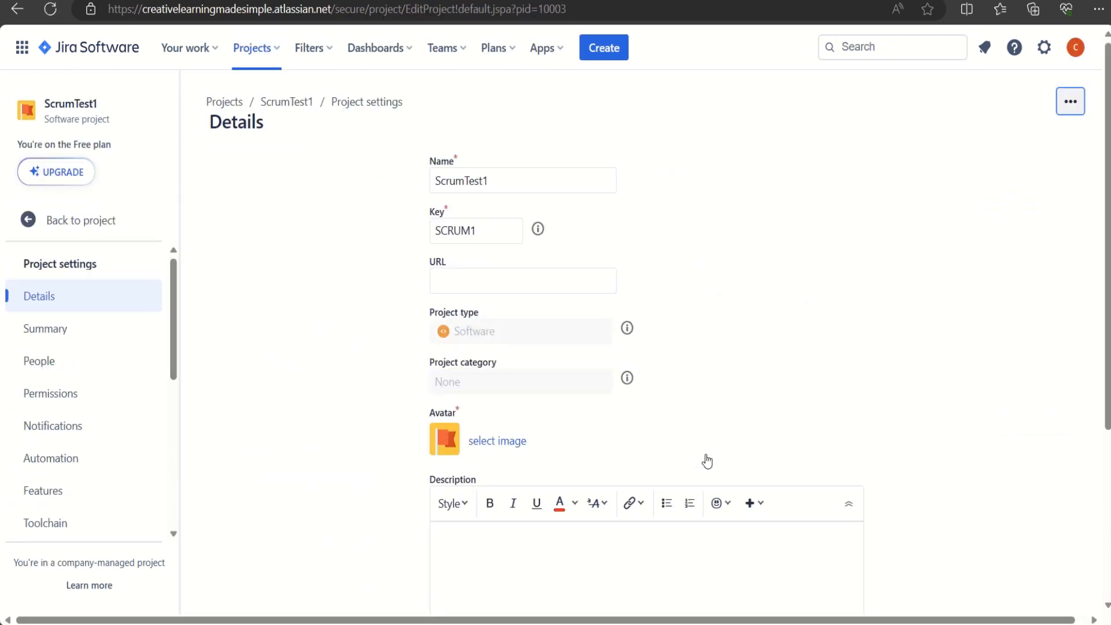
pyautogui.scroll(-5, 168, 415)
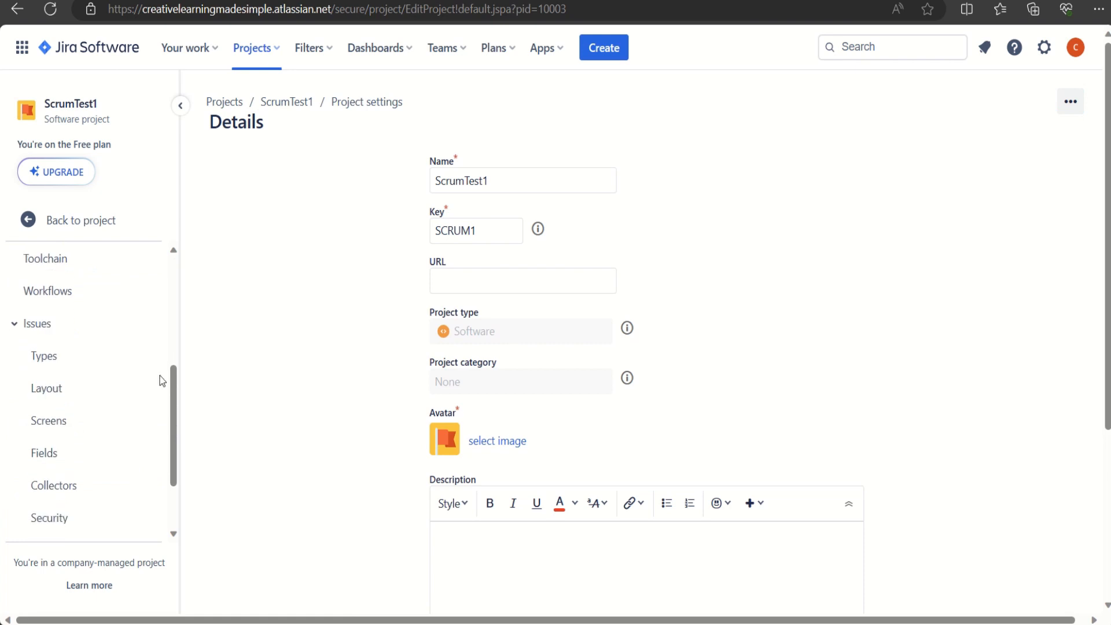
pyautogui.click(157, 358)
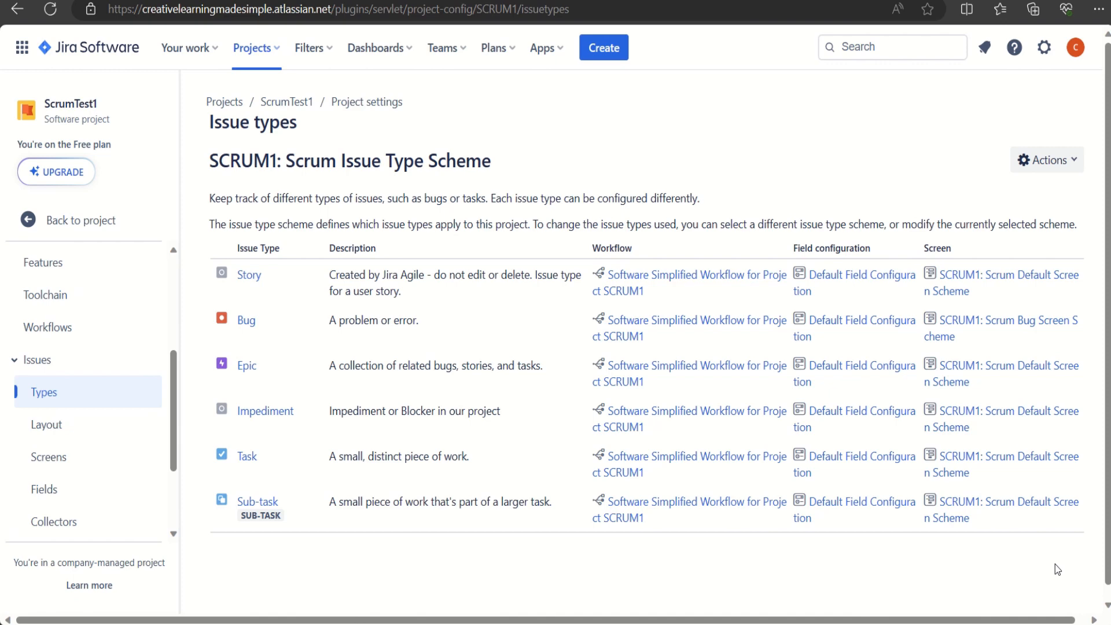
pyautogui.click(1078, 168)
pyautogui.click(1024, 199)
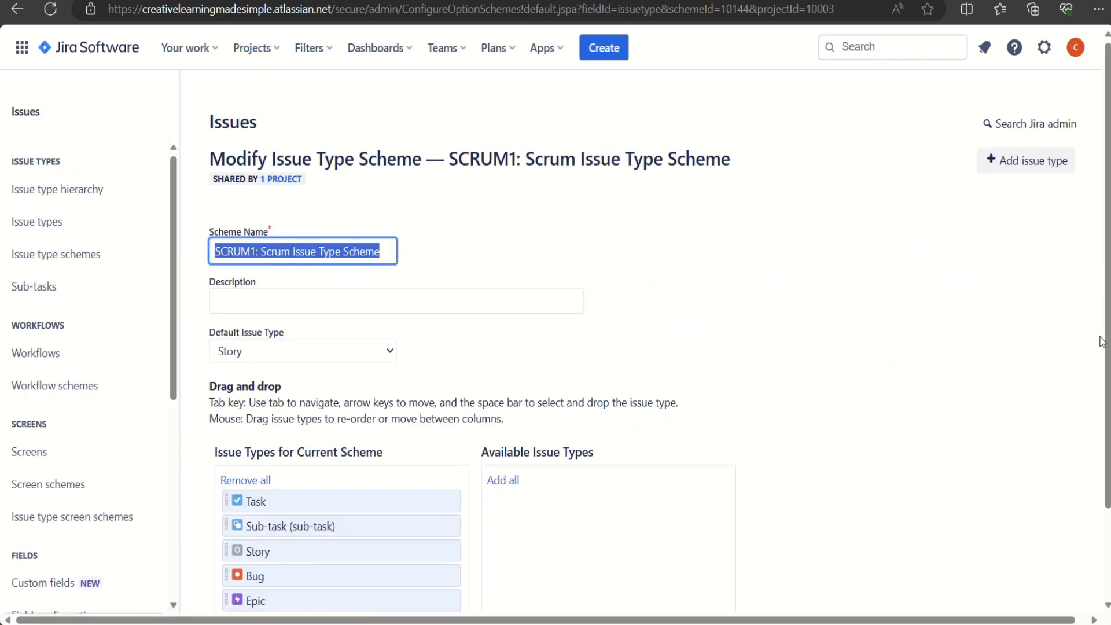
# - Open the site-wide list of issue types and view the actions available for Impediment, including deletion, without choosing any
pyautogui.click(56, 227)
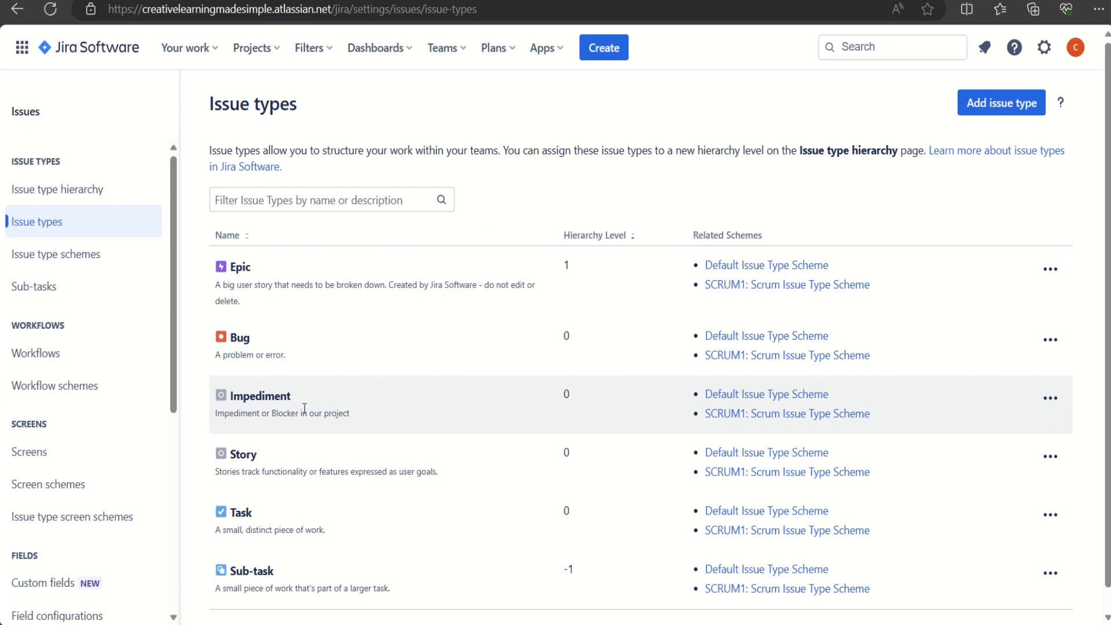
pyautogui.click(1050, 398)
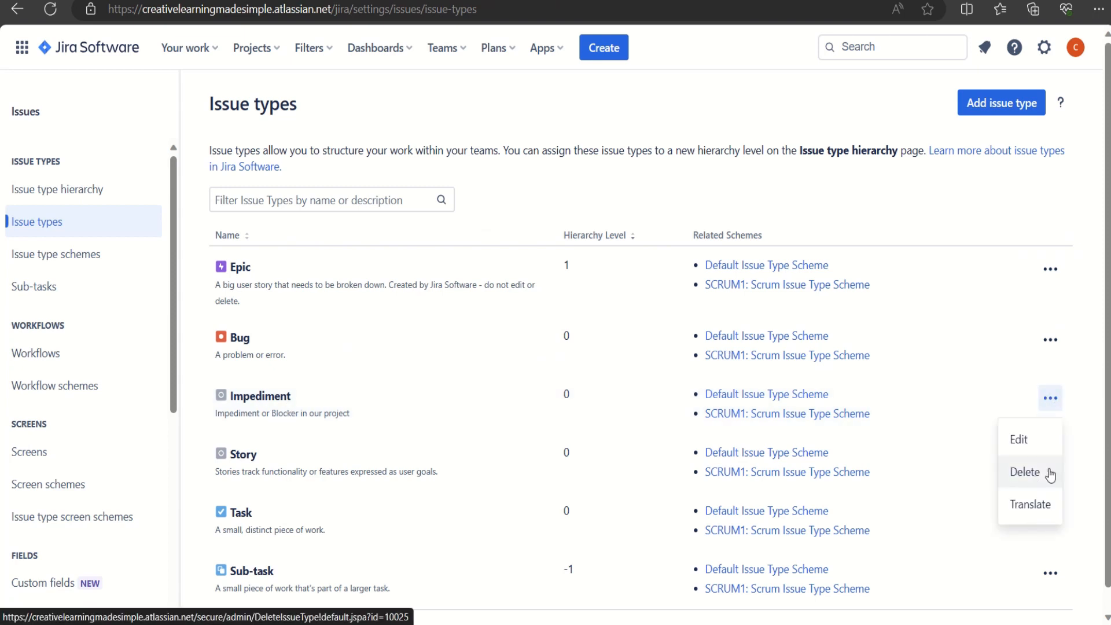
pyautogui.click(732, 112)
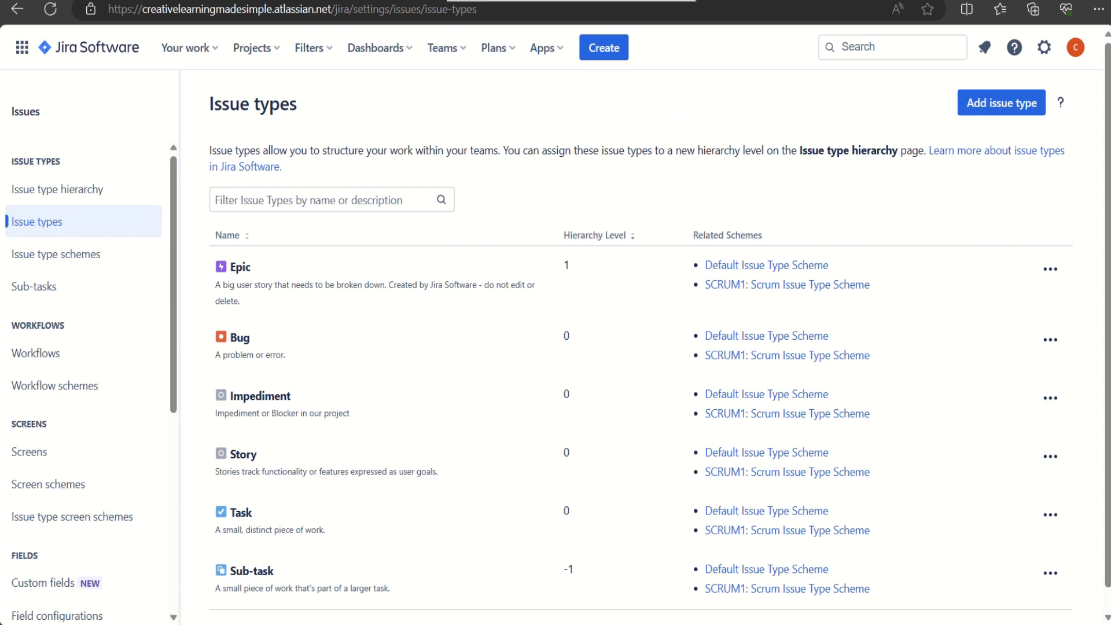
pyautogui.click(521, 12)
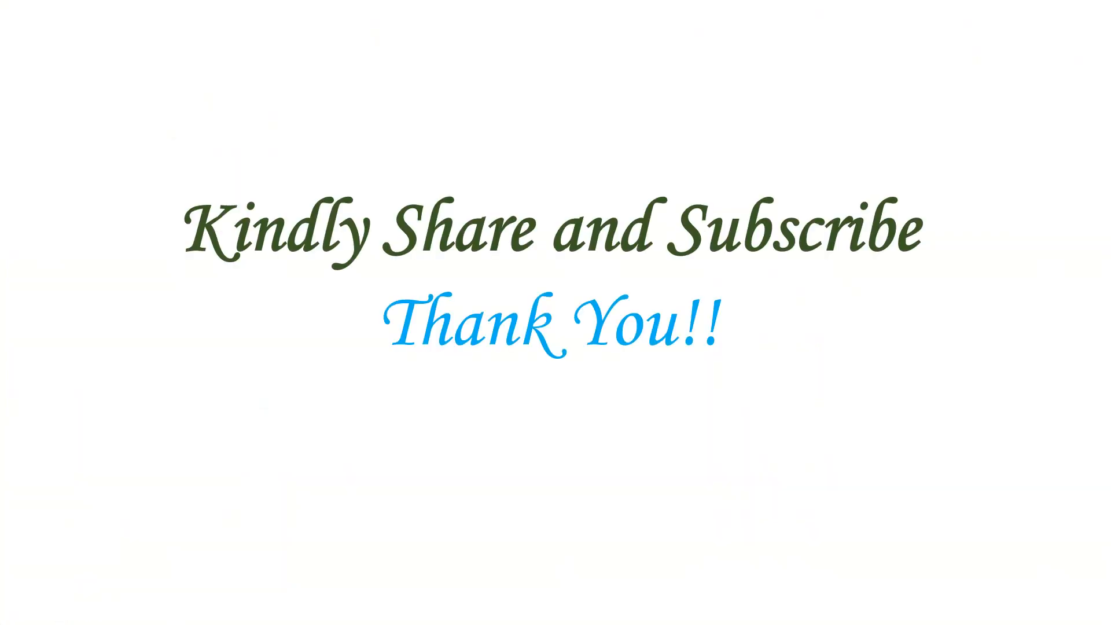